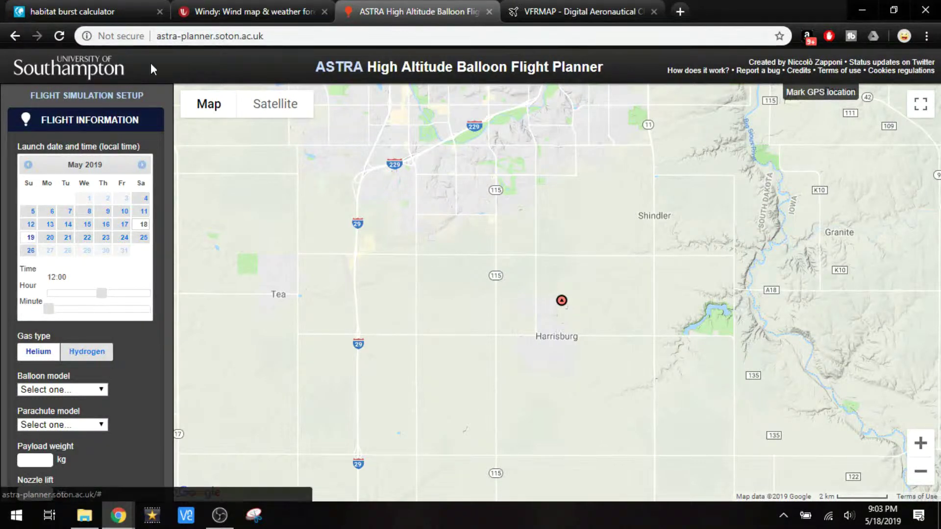
Switch to the Windy wind map and set the forecast time to Sunday 19 at 1 PM
{"action": "left_click", "coordinate": [250, 13]}
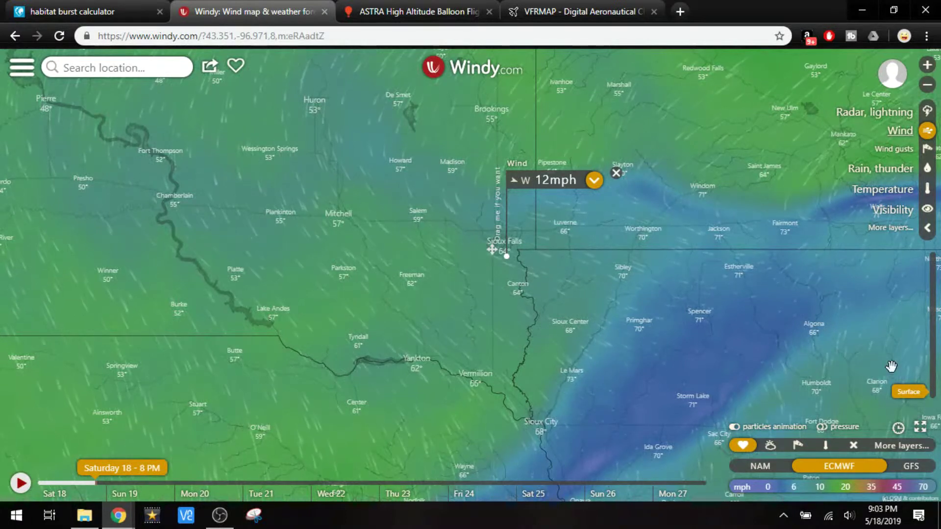
{"action": "left_click_drag", "start_coordinate": [901, 392], "coordinate": [905, 431]}
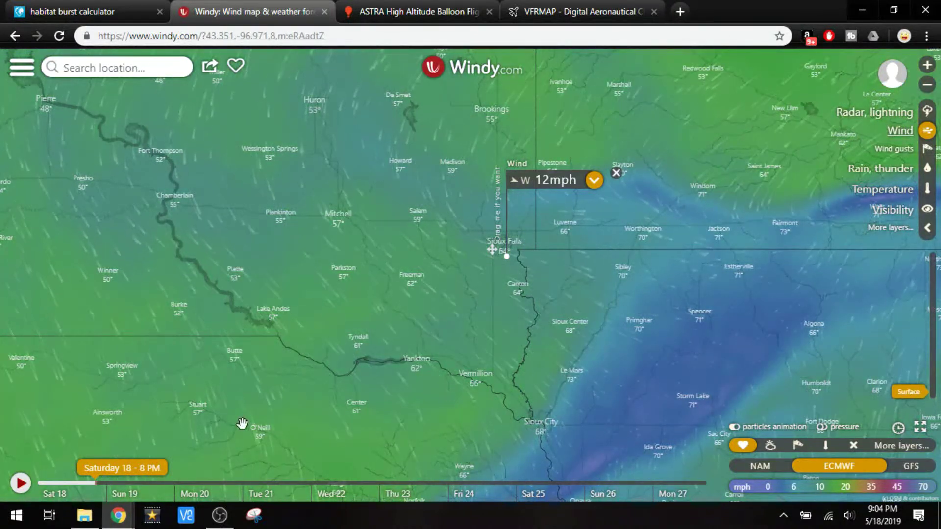
{"action": "left_click", "coordinate": [144, 488]}
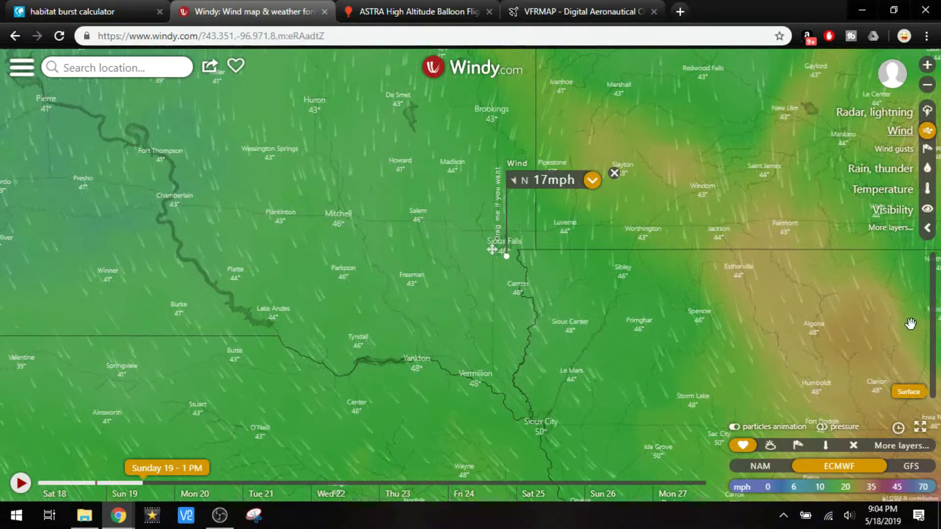
Examine the winds over Sioux Falls at 900, 600, 400 and 150 hPa, and return the altitude to surface level
{"action": "left_click_drag", "start_coordinate": [892, 392], "coordinate": [914, 369]}
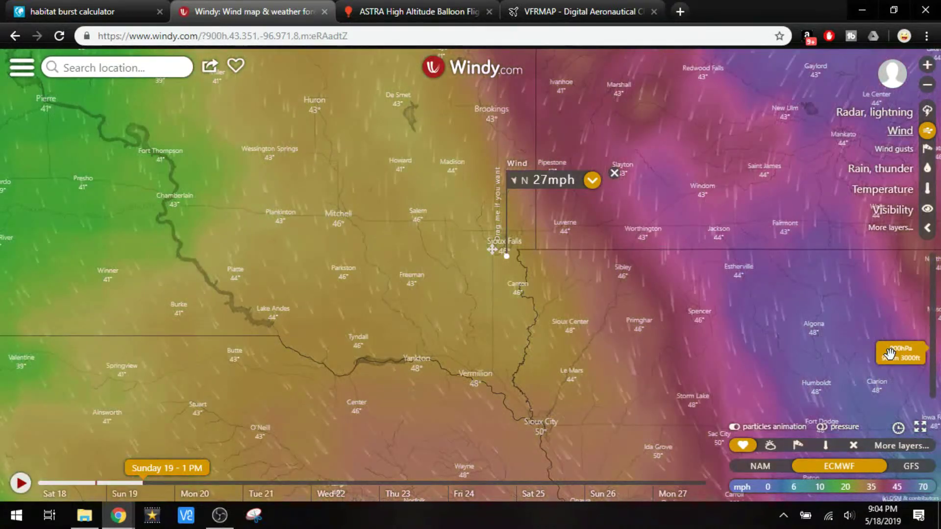
{"action": "left_click_drag", "start_coordinate": [890, 354], "coordinate": [897, 323]}
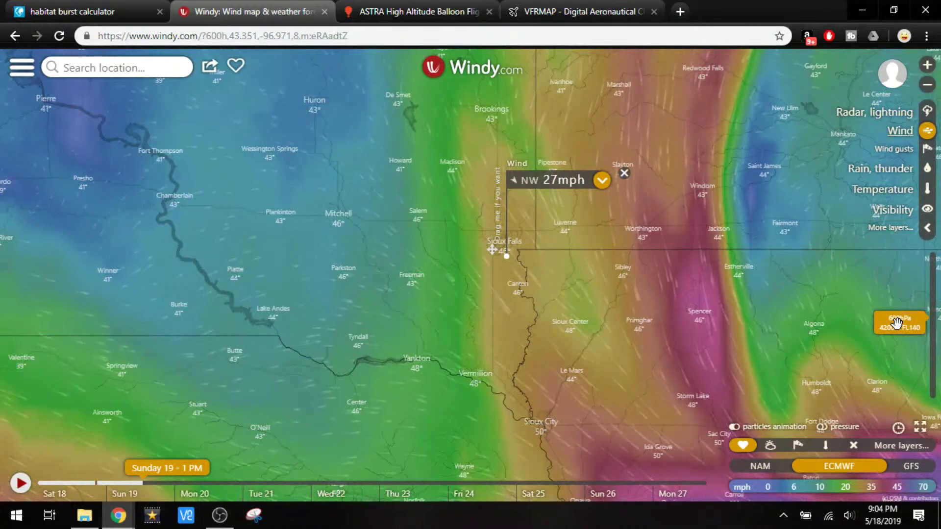
{"action": "left_click_drag", "start_coordinate": [897, 322], "coordinate": [901, 305]}
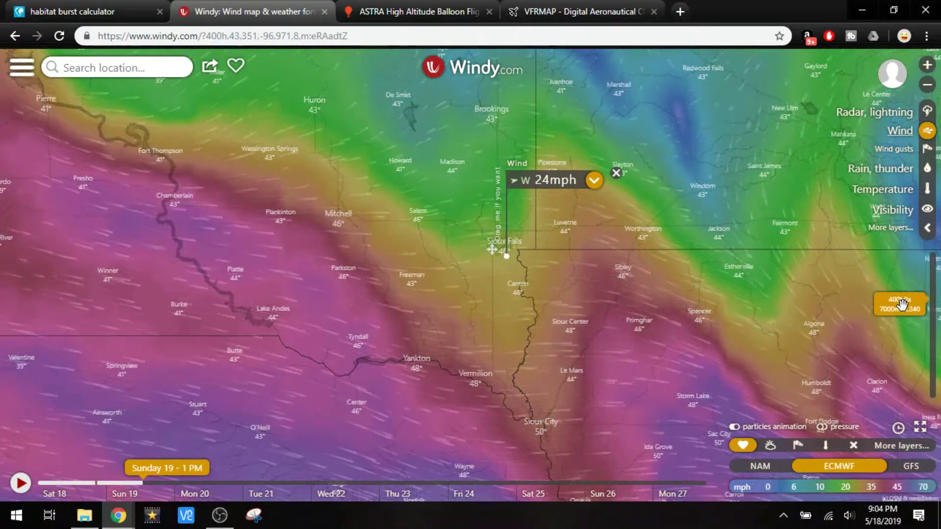
{"action": "left_click_drag", "start_coordinate": [902, 304], "coordinate": [917, 262]}
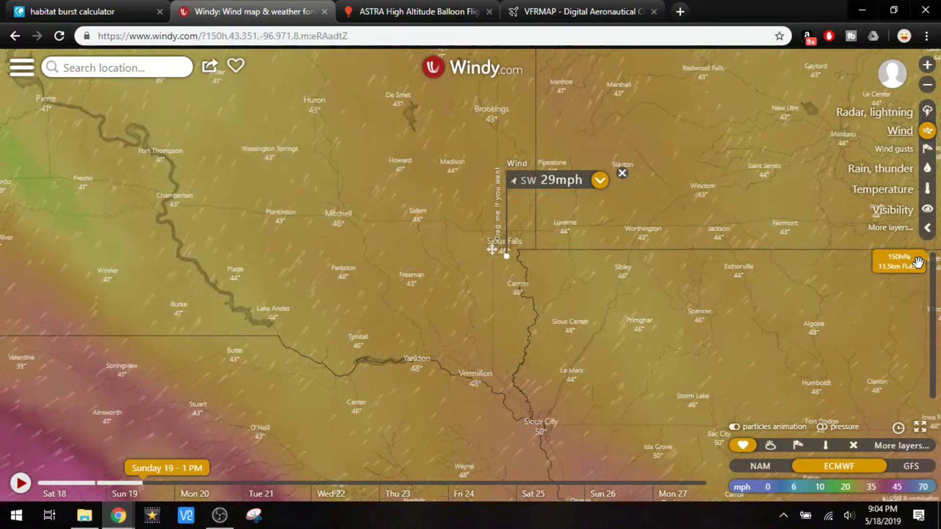
{"action": "left_click_drag", "start_coordinate": [918, 262], "coordinate": [912, 387]}
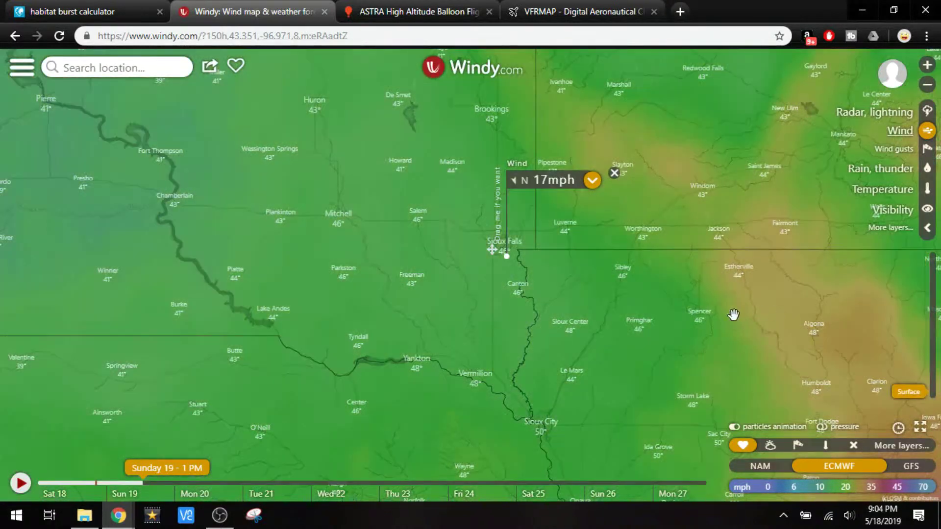
Switch to the ASTRA flight planner and choose the Totex TA1500 (1.5kg) balloon model in the flight information
{"action": "left_click", "coordinate": [374, 12]}
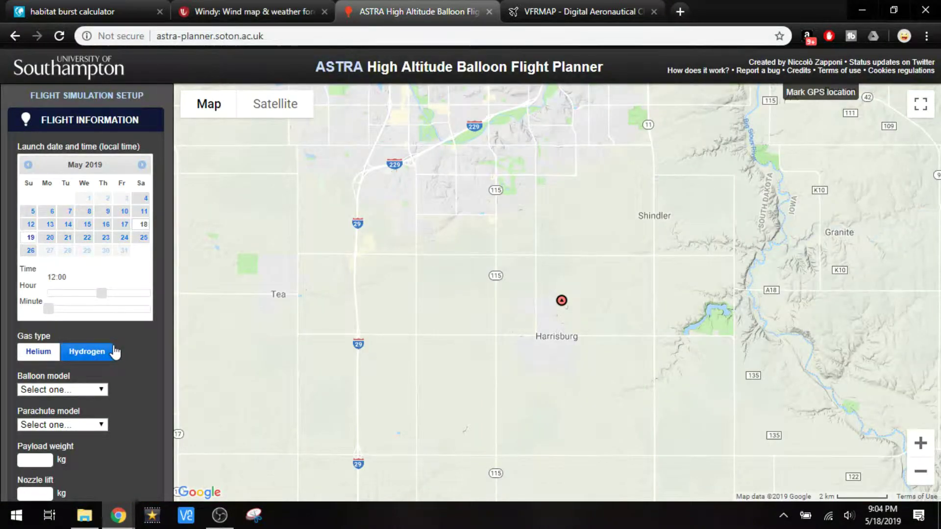
{"action": "scroll", "coordinate": [125, 362], "scroll_direction": "down", "scroll_amount": 1}
{"action": "scroll", "coordinate": [125, 362], "scroll_direction": "down", "scroll_amount": 3}
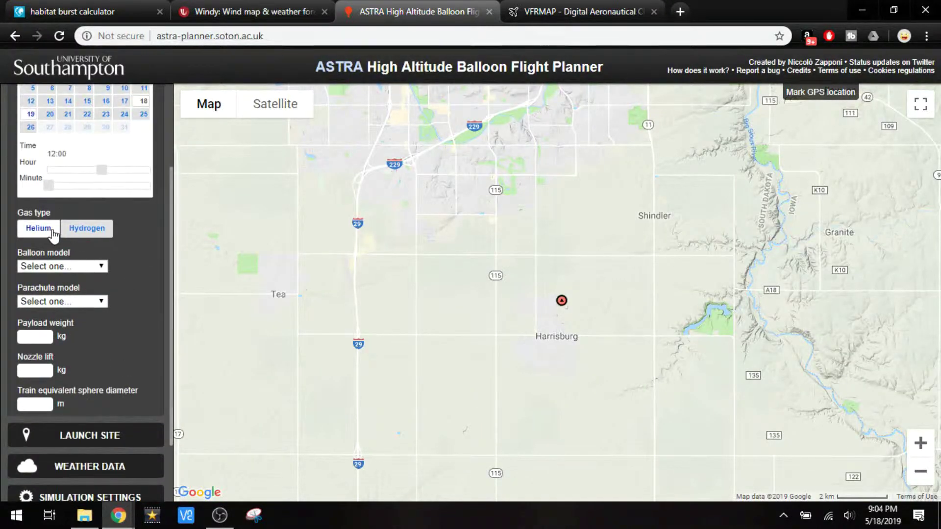
{"action": "left_click", "coordinate": [54, 269]}
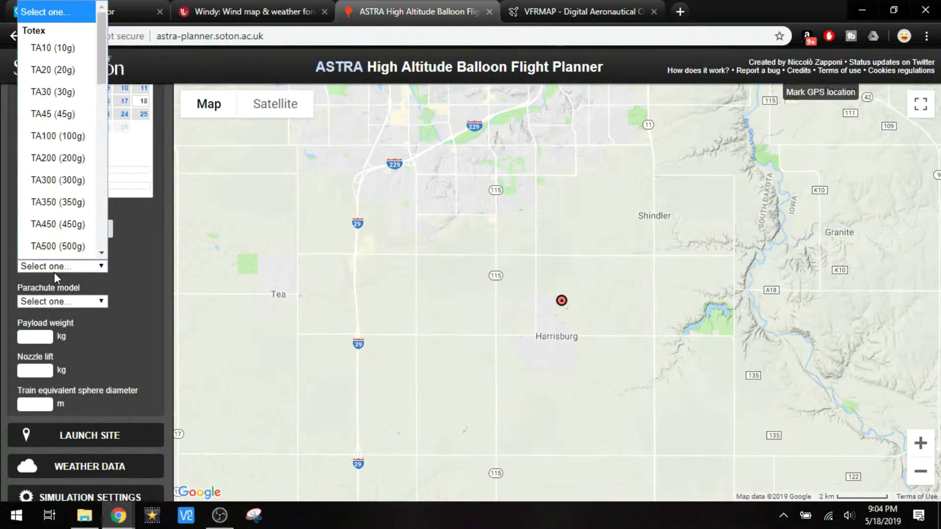
{"action": "scroll", "coordinate": [69, 174], "scroll_direction": "down", "scroll_amount": 2}
{"action": "scroll", "coordinate": [69, 174], "scroll_direction": "down", "scroll_amount": 5}
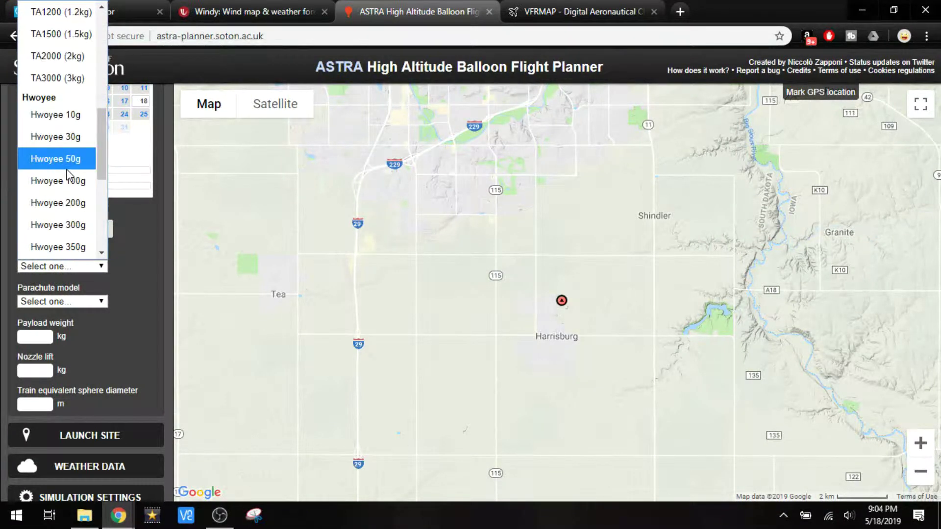
{"action": "scroll", "coordinate": [69, 174], "scroll_direction": "down", "scroll_amount": 5}
{"action": "scroll", "coordinate": [69, 174], "scroll_direction": "up", "scroll_amount": 13}
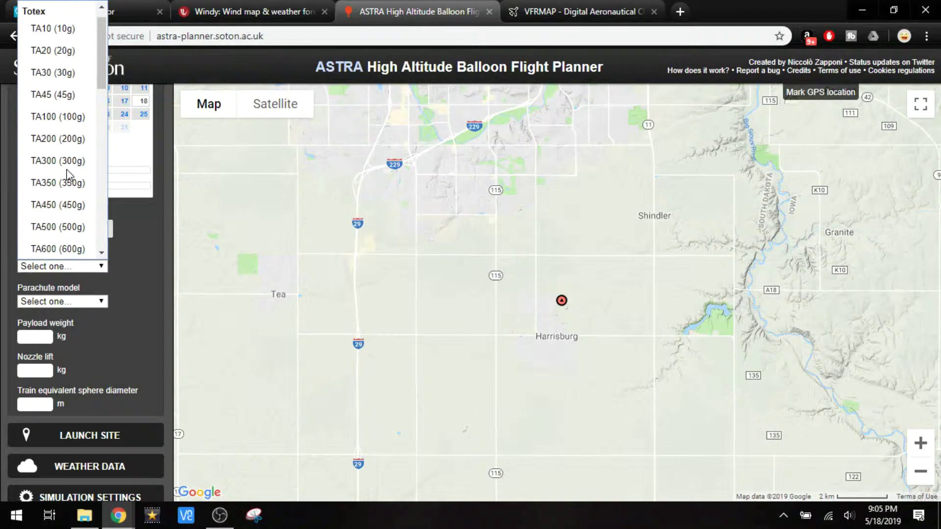
{"action": "scroll", "coordinate": [66, 179], "scroll_direction": "down", "scroll_amount": 4}
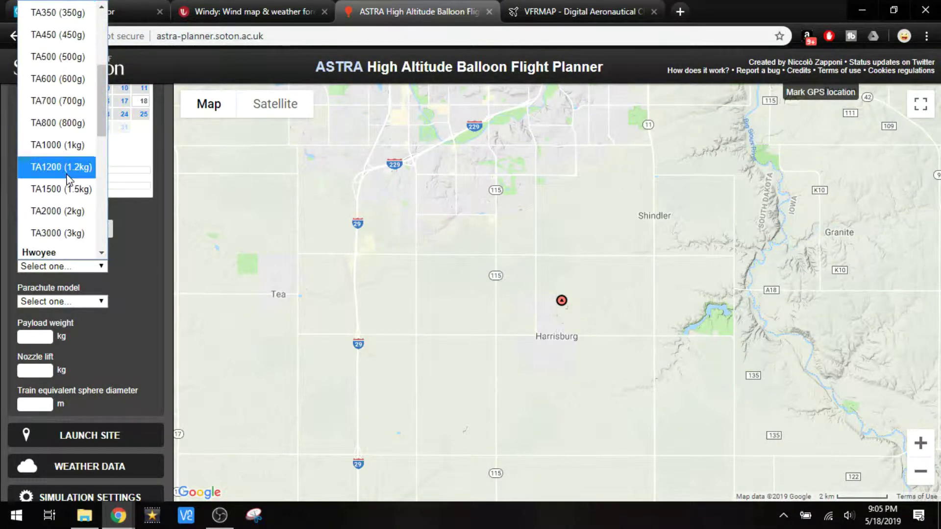
{"action": "left_click", "coordinate": [49, 189]}
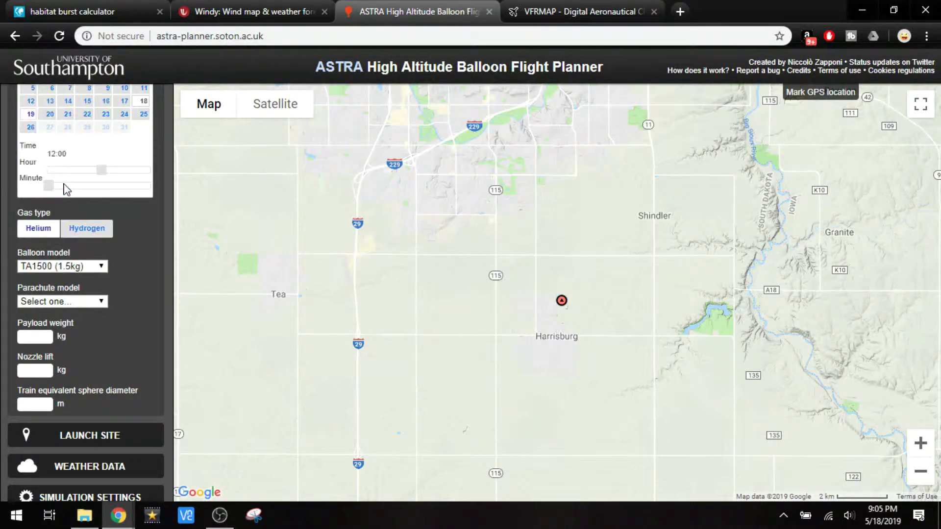
Choose the Rocketman 5 ft parachute and set the payload weight to 1.7 kg
{"action": "left_click", "coordinate": [46, 301]}
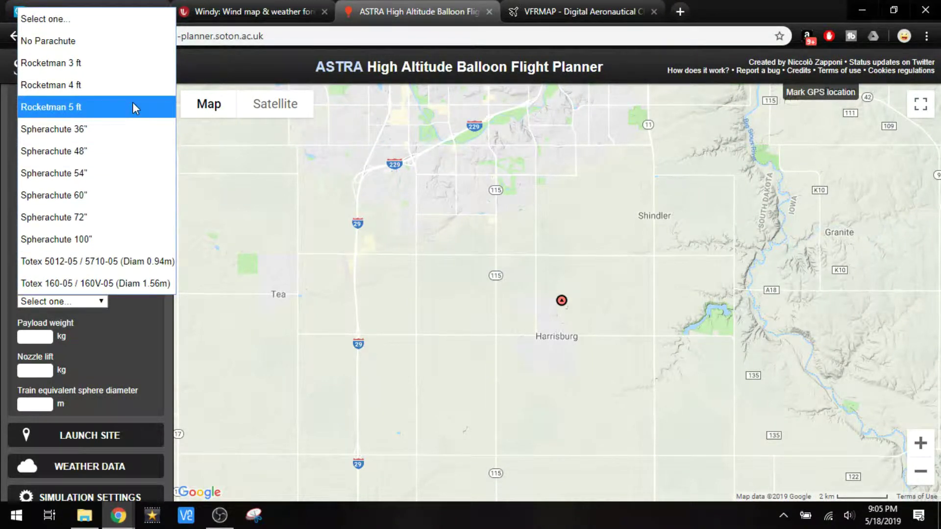
{"action": "key", "text": "Escape"}
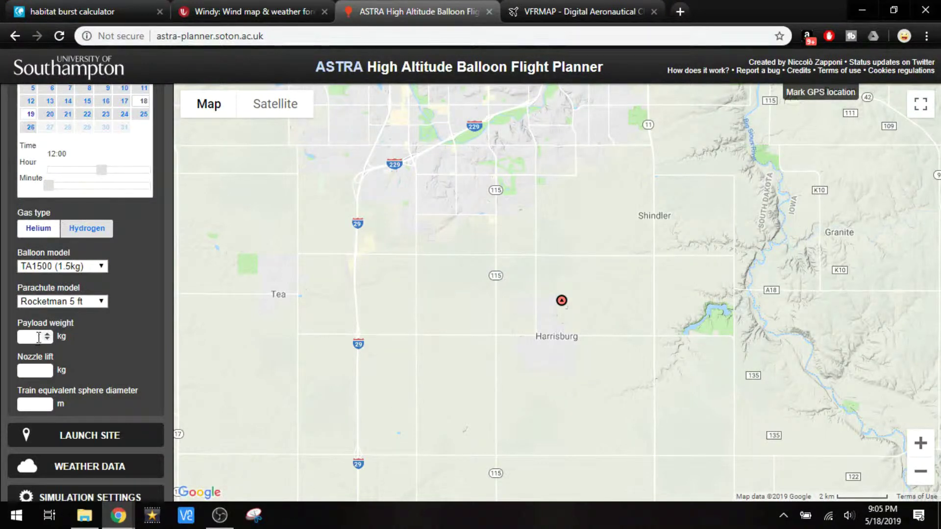
{"action": "left_click", "coordinate": [39, 337]}
{"action": "type", "text": "170"}
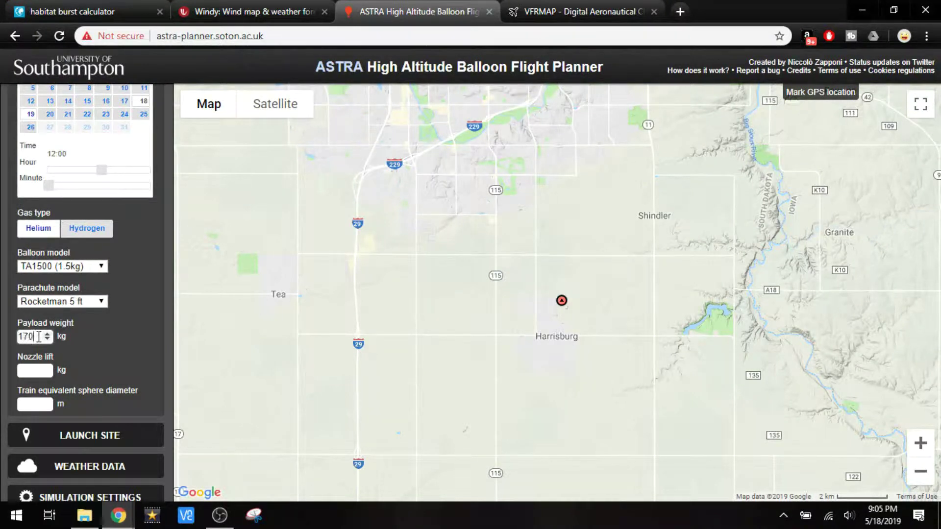
{"action": "type", "text": "0"}
{"action": "key", "text": "BackSpace"}
{"action": "type", "text": ".7"}
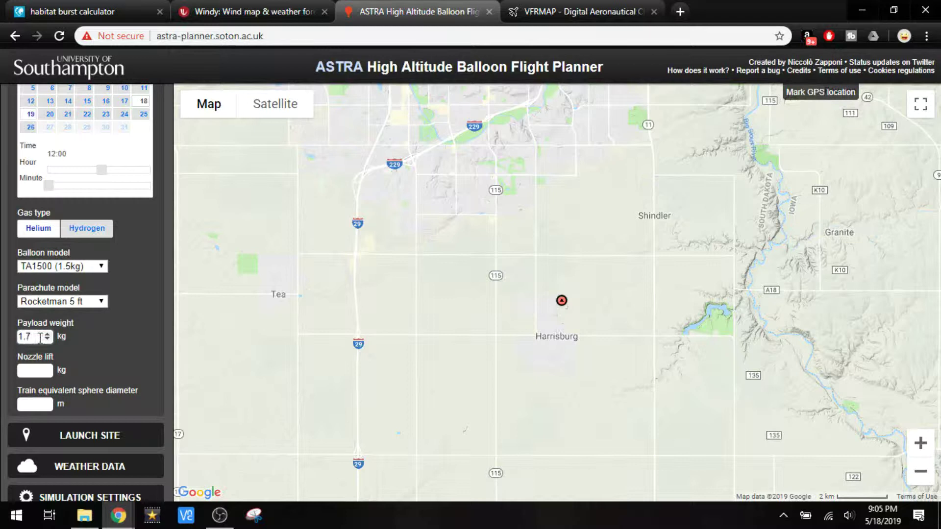
Check the burst altitude, neck lift and gas volume in cubic feet in the habhub balloon burst calculator for the nozzle lift value
{"action": "left_click", "coordinate": [32, 369]}
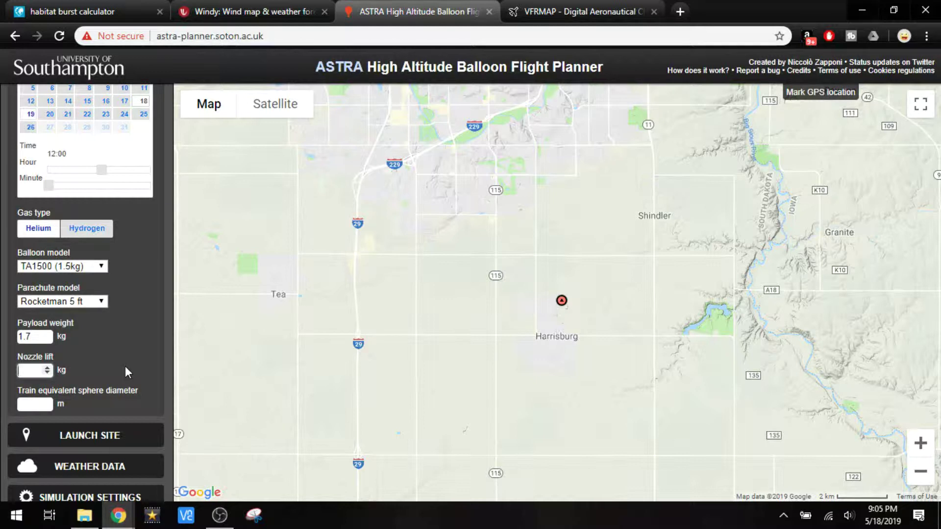
{"action": "left_click", "coordinate": [82, 11]}
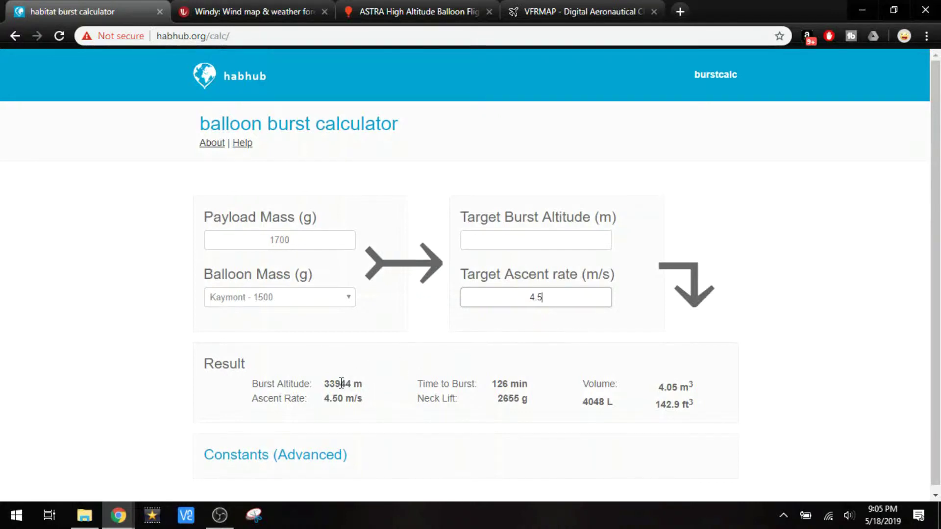
{"action": "triple_click", "coordinate": [326, 385]}
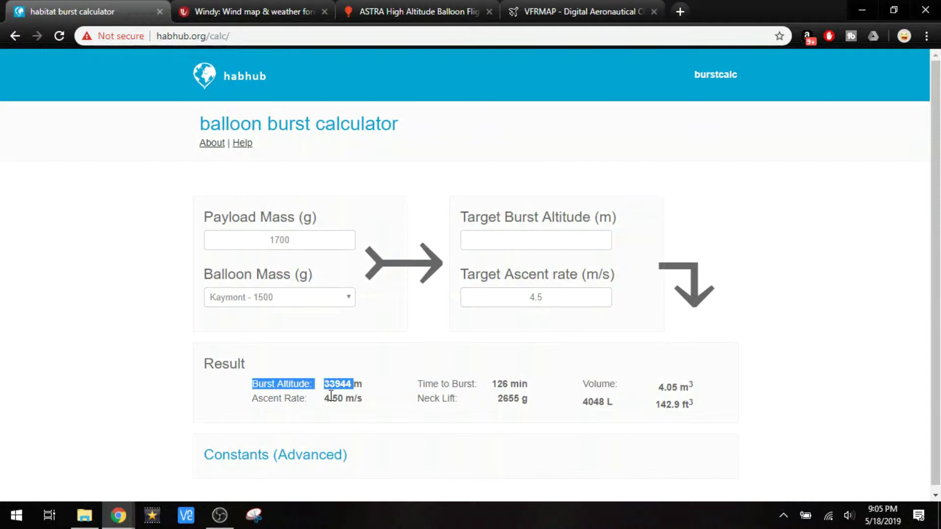
{"action": "left_click_drag", "start_coordinate": [498, 400], "coordinate": [520, 400]}
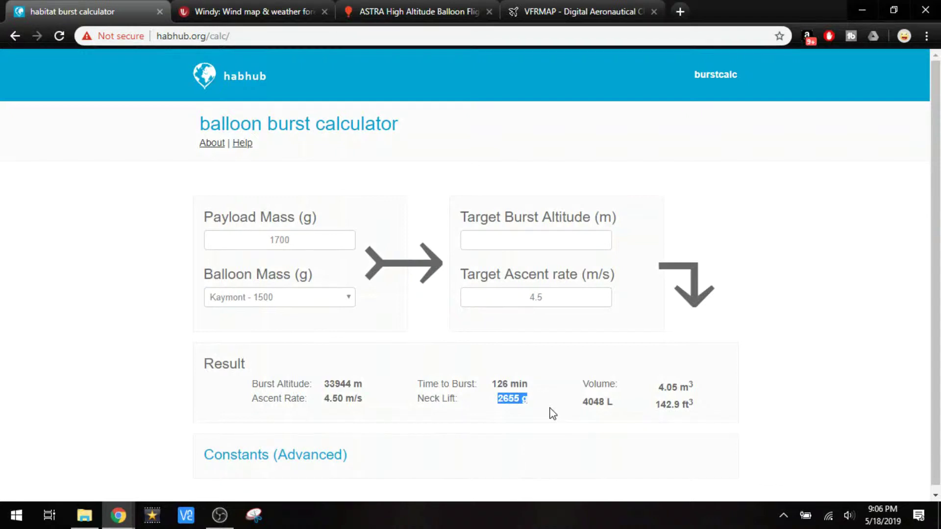
{"action": "left_click_drag", "start_coordinate": [672, 404], "coordinate": [777, 421]}
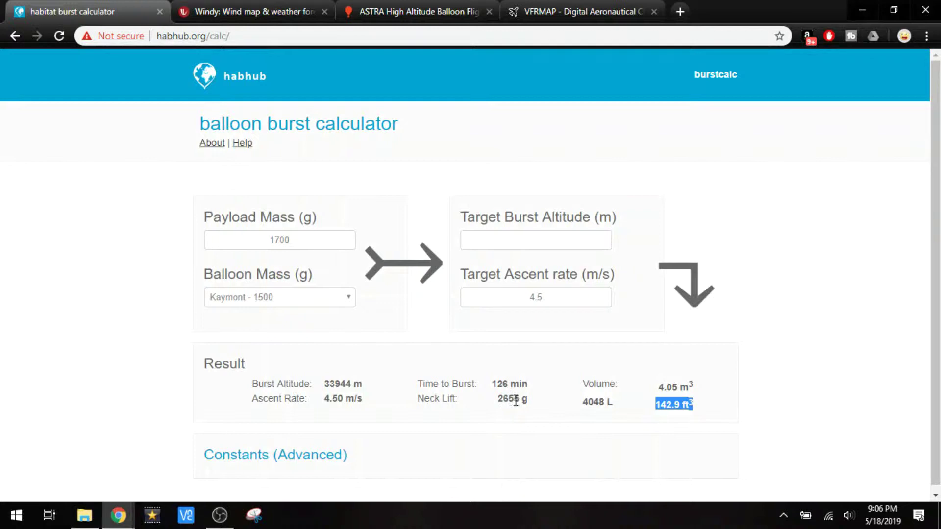
Return to the ASTRA planner and set the nozzle lift to 2.655 kg and the train equivalent sphere diameter to 0.3 m
{"action": "left_click", "coordinate": [419, 11]}
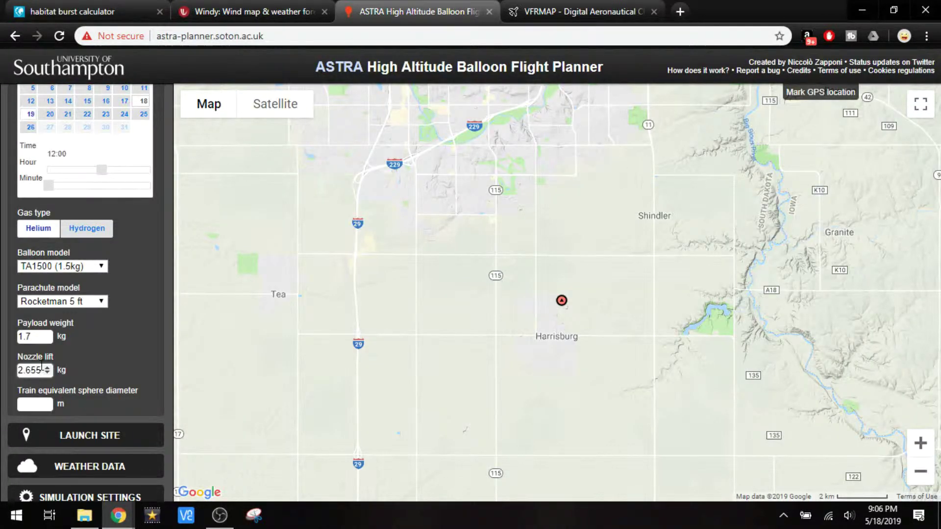
{"action": "left_click", "coordinate": [36, 404]}
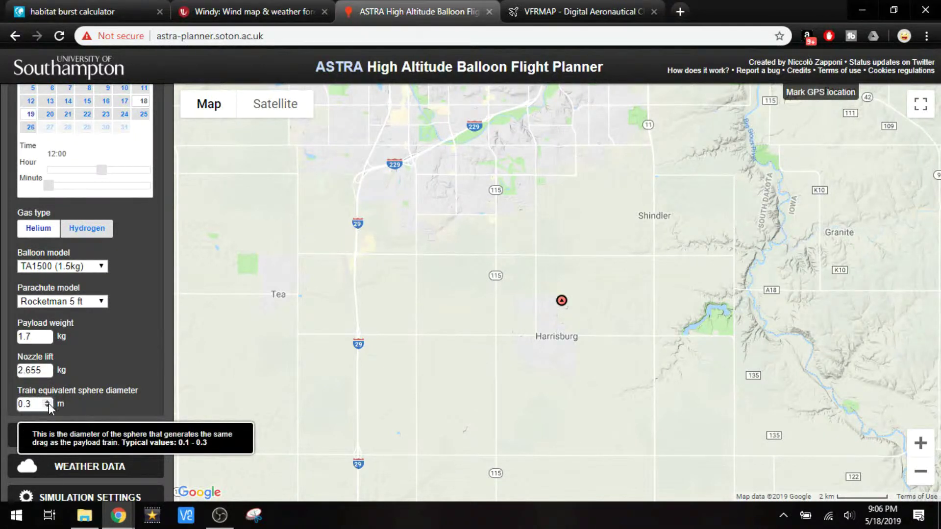
Review the launch site near Harrisburg and select the online forecast as the weather source
{"action": "left_click", "coordinate": [116, 437]}
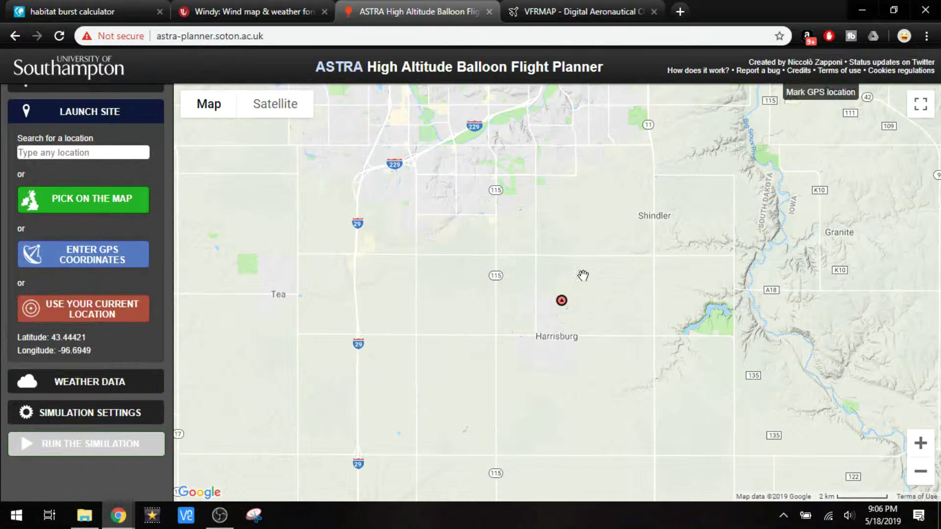
{"action": "left_click", "coordinate": [94, 387]}
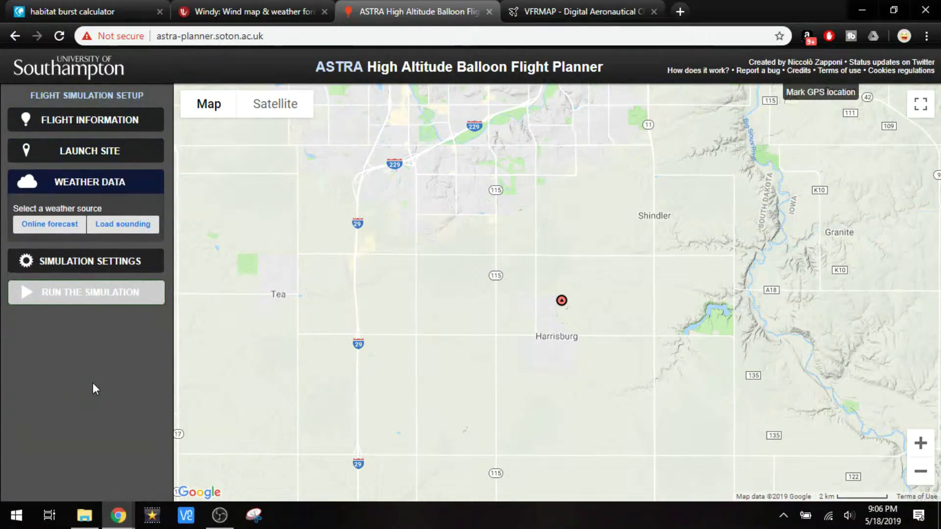
{"action": "left_click", "coordinate": [49, 231]}
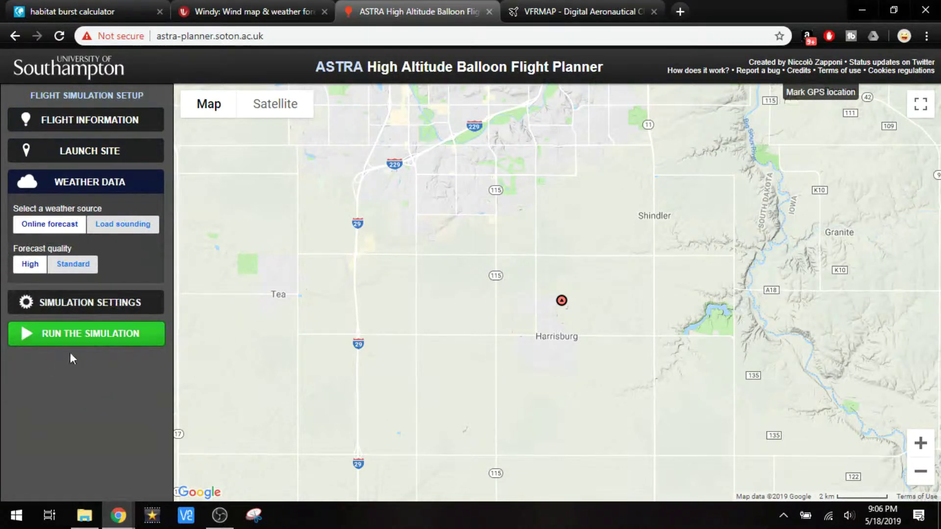
Set the number of simulation runs to 1 and run the flight simulation
{"action": "left_click", "coordinate": [92, 308]}
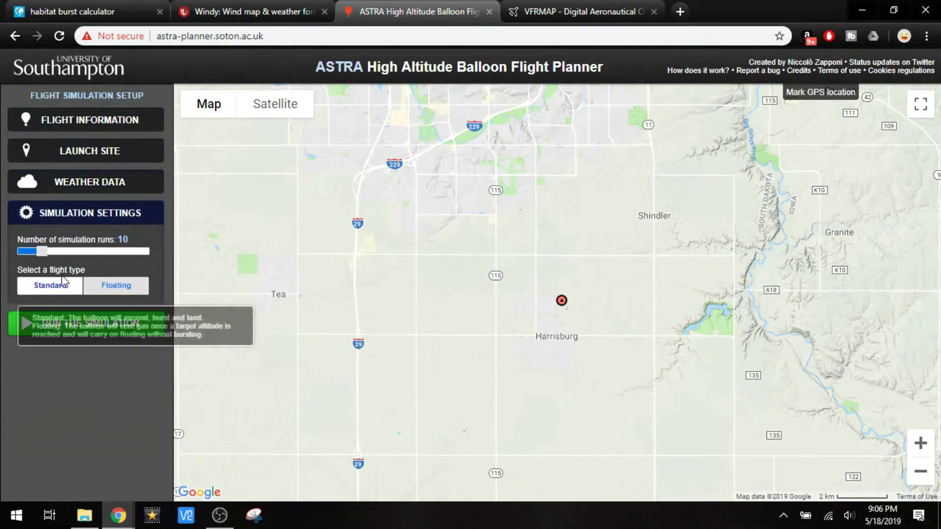
{"action": "left_click_drag", "start_coordinate": [37, 252], "coordinate": [2, 255]}
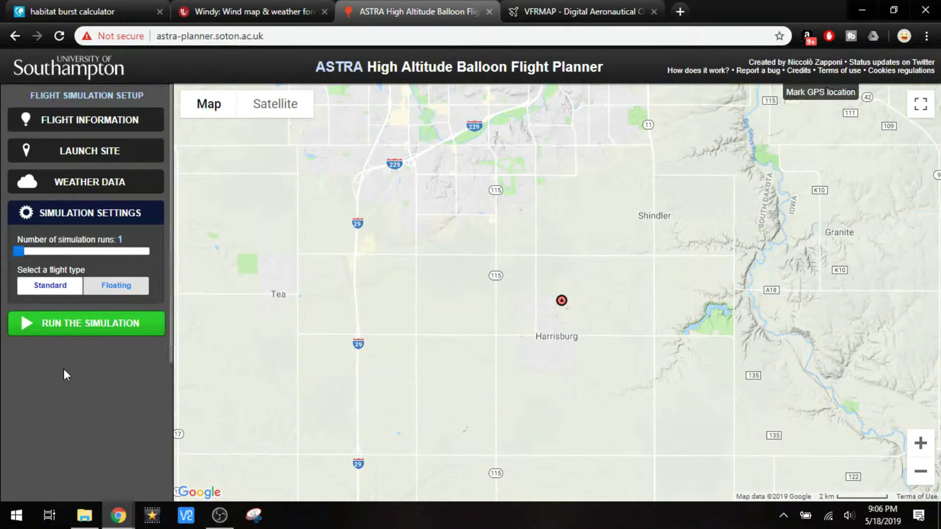
{"action": "left_click", "coordinate": [92, 330]}
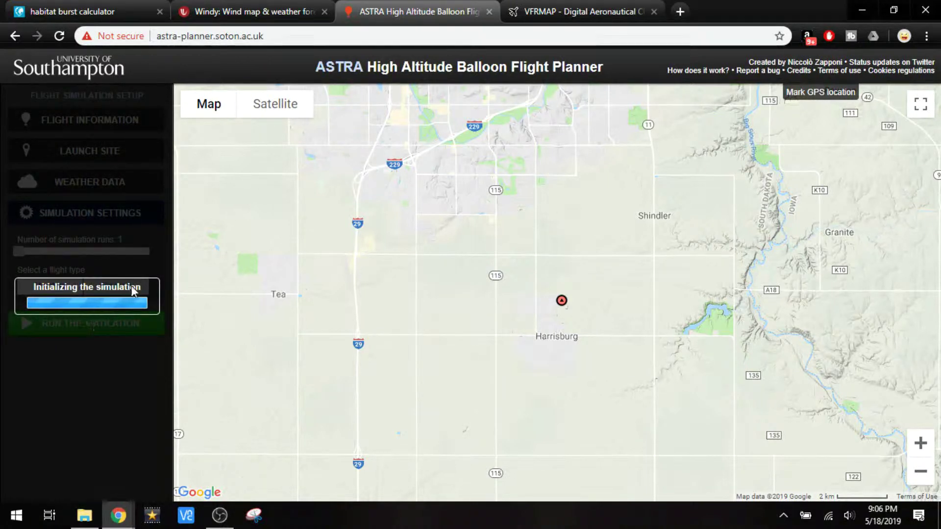
Switch to VFRMAP and examine the airspace on the aeronautical chart around Sioux Falls and the area to its southeast
{"action": "left_click", "coordinate": [583, 12]}
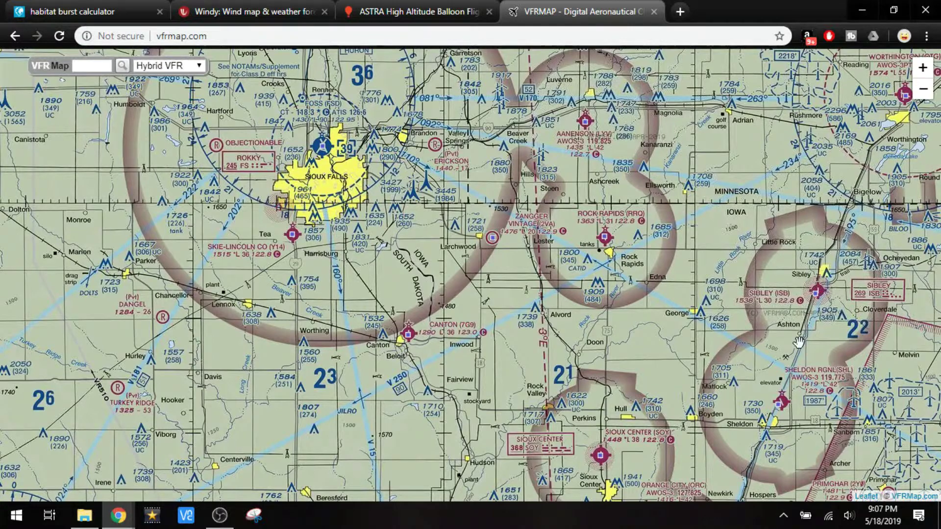
{"action": "left_click_drag", "start_coordinate": [799, 342], "coordinate": [617, 279]}
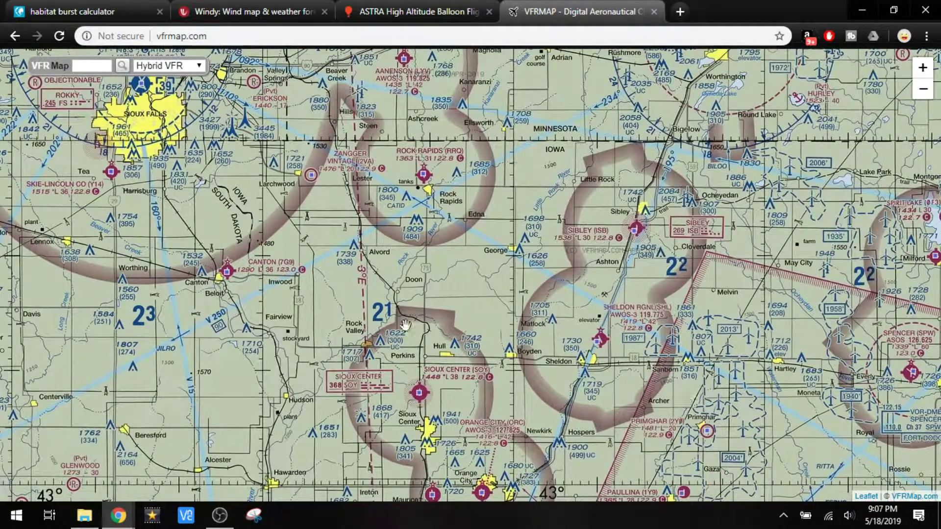
{"action": "left_click_drag", "start_coordinate": [285, 312], "coordinate": [551, 399]}
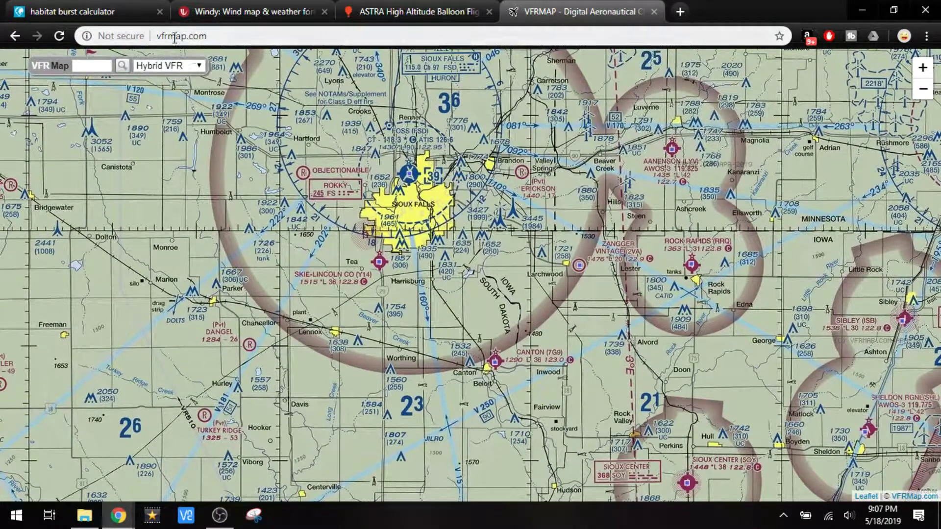
Return to the ASTRA planner and check the balloon burst and payload landing site details of the single simulated flight
{"action": "left_click", "coordinate": [386, 12]}
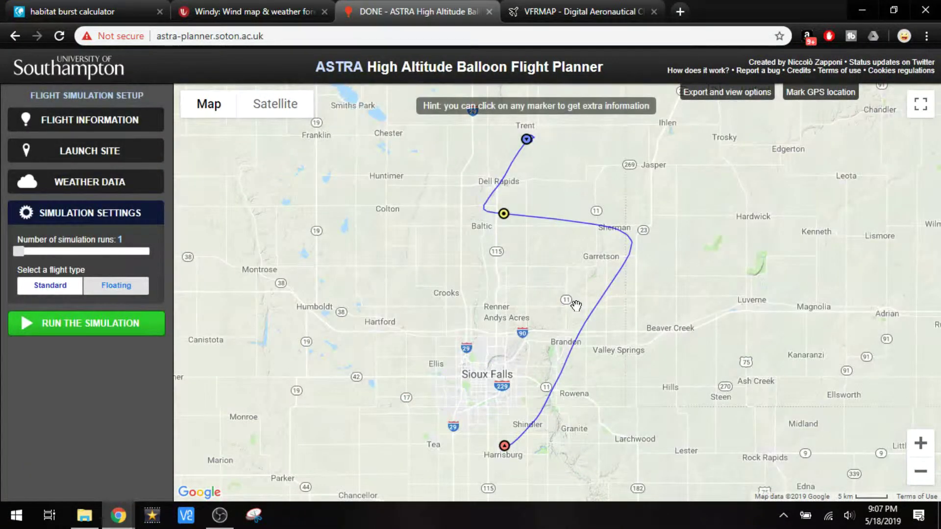
{"action": "left_click_drag", "start_coordinate": [572, 209], "coordinate": [575, 307]}
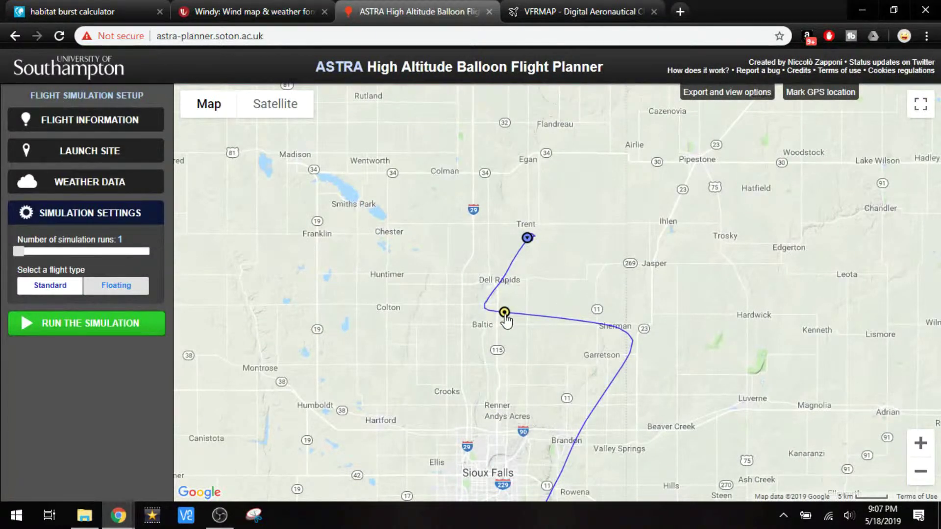
{"action": "left_click", "coordinate": [507, 316]}
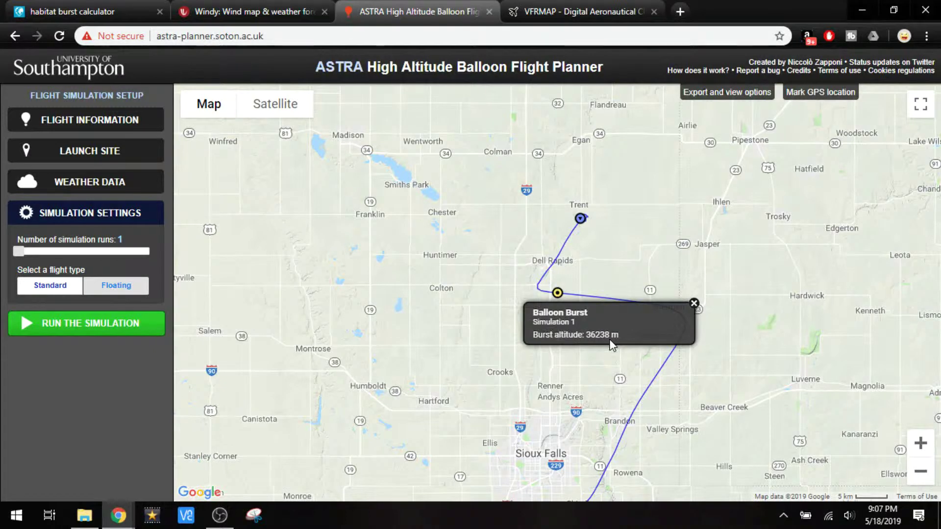
{"action": "left_click", "coordinate": [579, 222]}
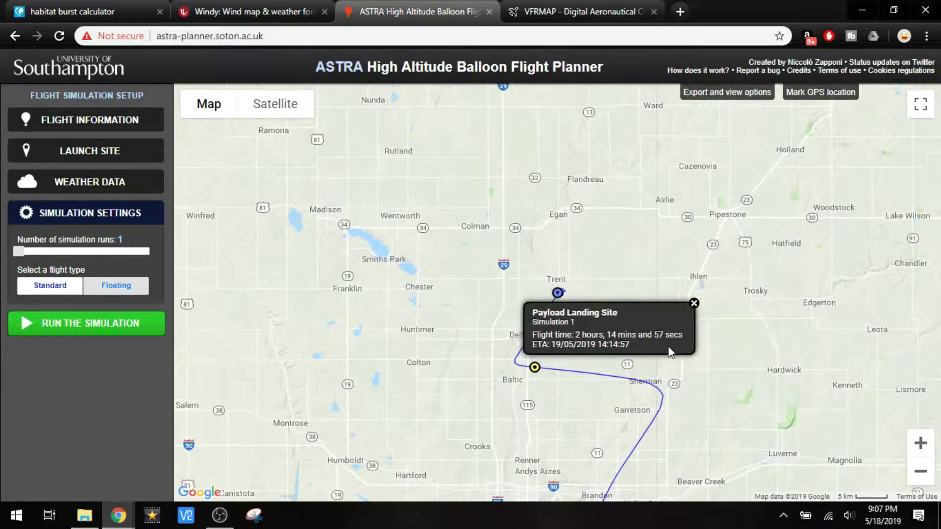
{"action": "left_click", "coordinate": [693, 305]}
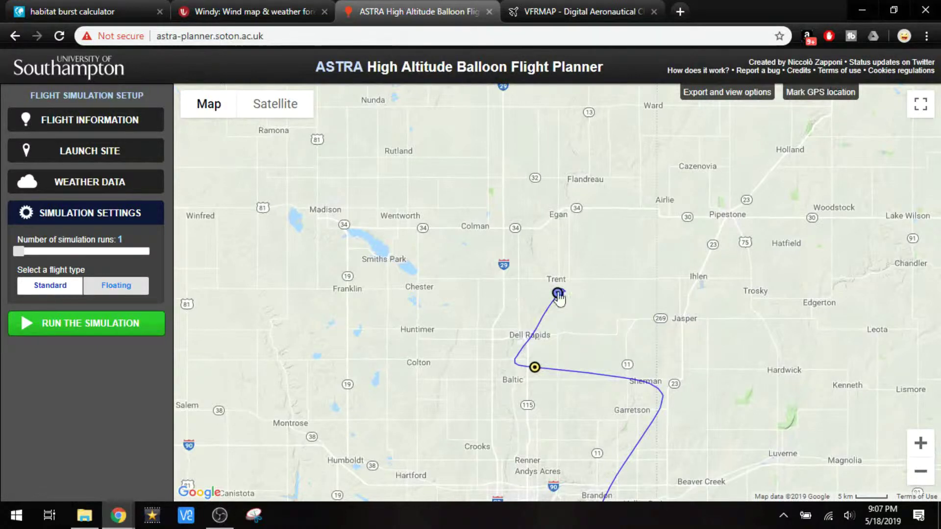
Examine the simulated landing spot near Trent up close and the whole flight path back to the Harrisburg launch site
{"action": "scroll", "coordinate": [557, 295], "scroll_direction": "up", "scroll_amount": 1}
{"action": "scroll", "coordinate": [560, 305], "scroll_direction": "up", "scroll_amount": 3}
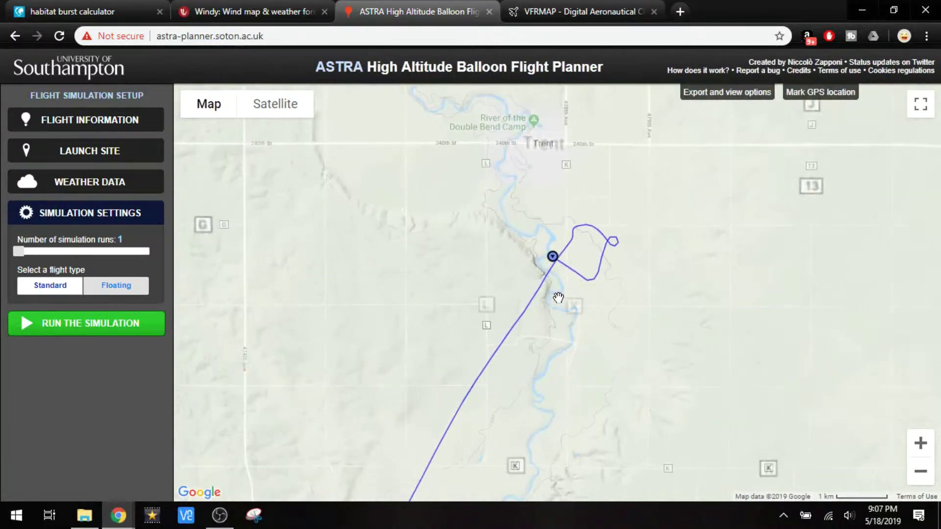
{"action": "scroll", "coordinate": [559, 298], "scroll_direction": "down", "scroll_amount": 3}
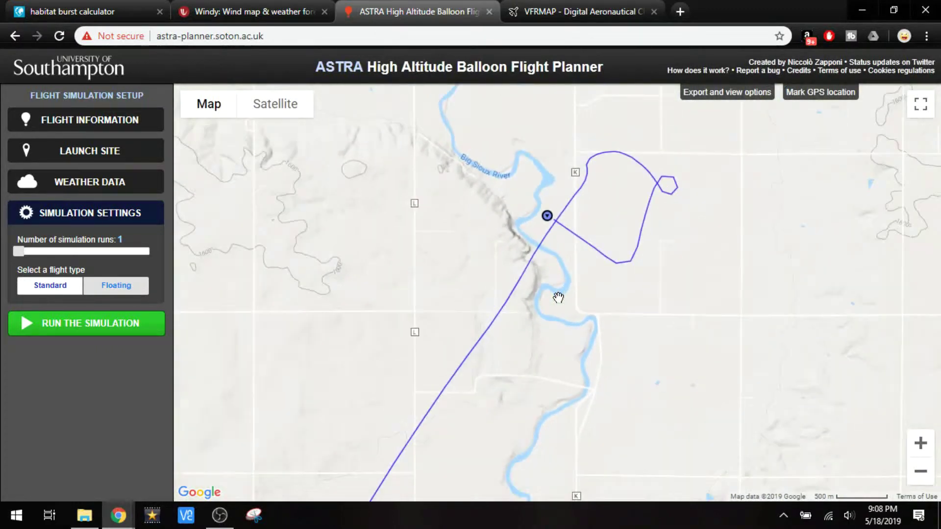
{"action": "scroll", "coordinate": [558, 298], "scroll_direction": "down", "scroll_amount": 2}
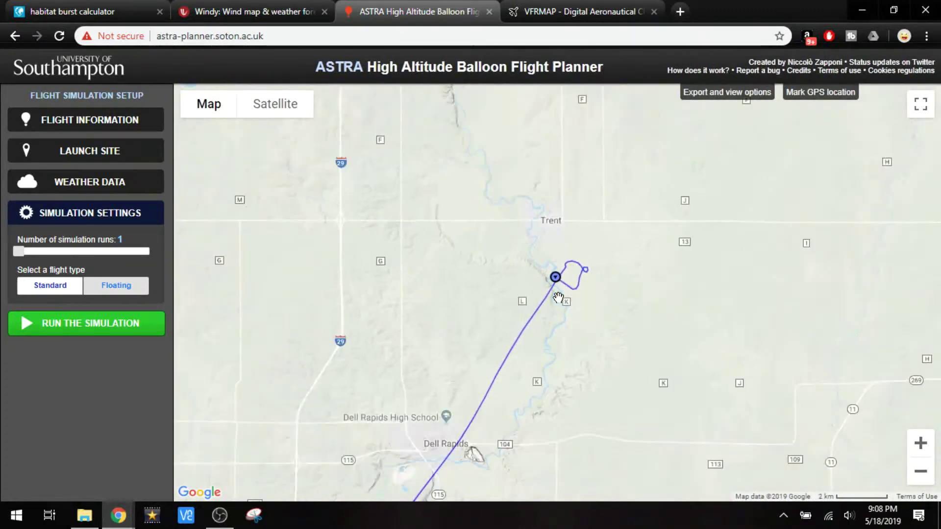
{"action": "left_click_drag", "start_coordinate": [610, 360], "coordinate": [590, 179]}
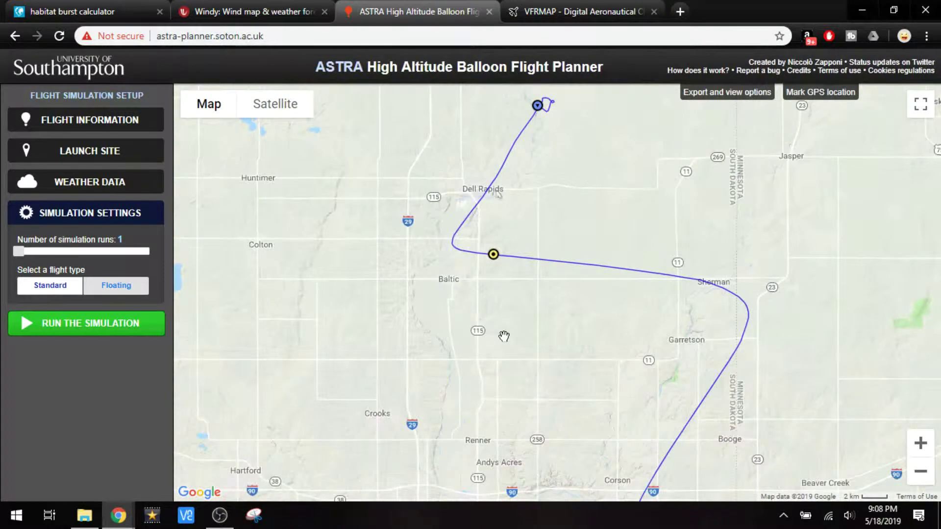
{"action": "scroll", "coordinate": [504, 336], "scroll_direction": "down", "scroll_amount": 1}
{"action": "left_click_drag", "start_coordinate": [504, 336], "coordinate": [458, 292]}
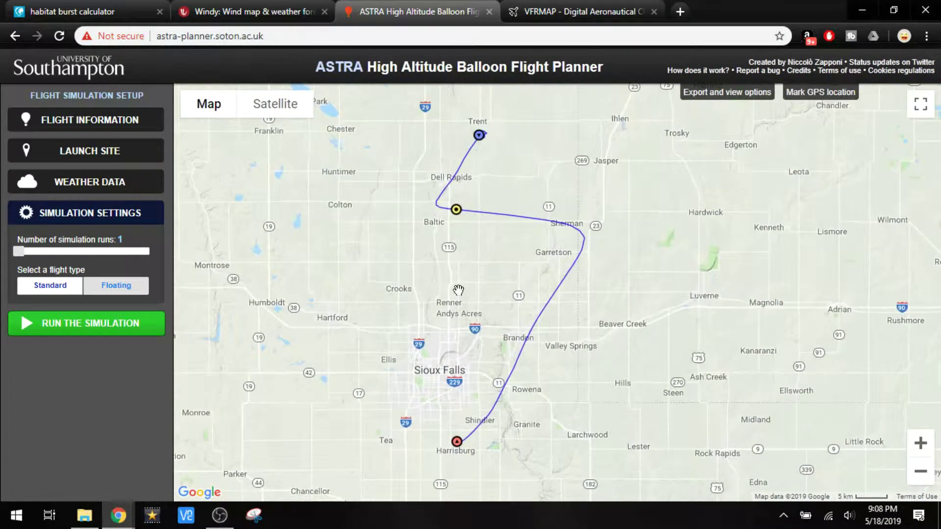
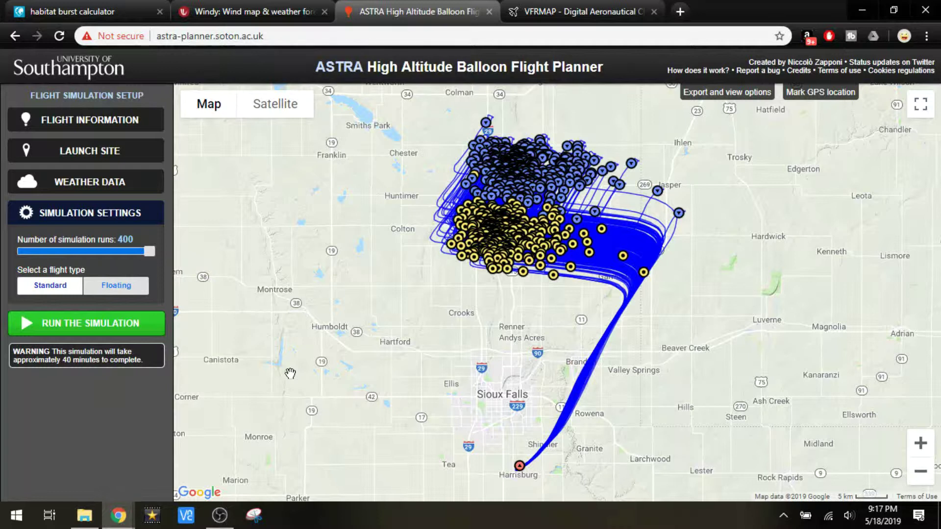
Inspect one balloon burst marker and one payload landing marker from the 400-run simulation, and examine the spread of landing sites
{"action": "left_click_drag", "start_coordinate": [437, 304], "coordinate": [398, 342]}
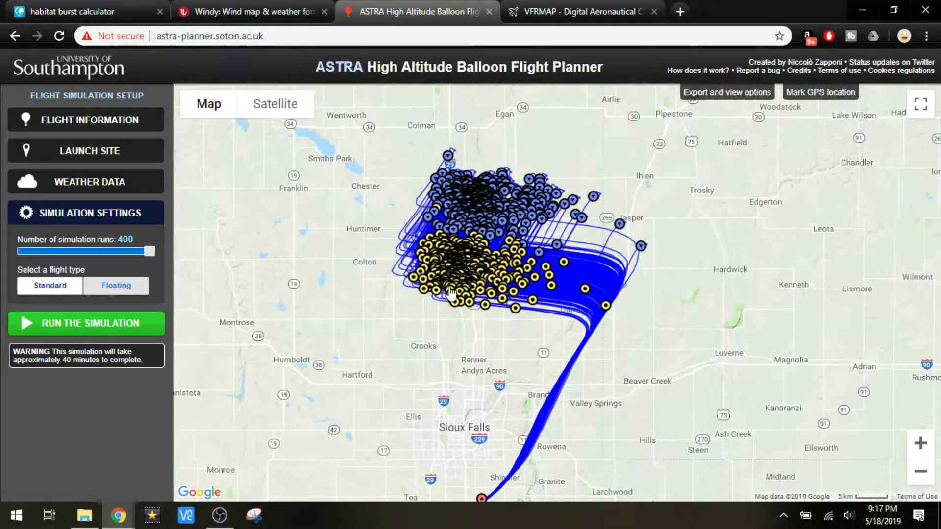
{"action": "left_click", "coordinate": [470, 299]}
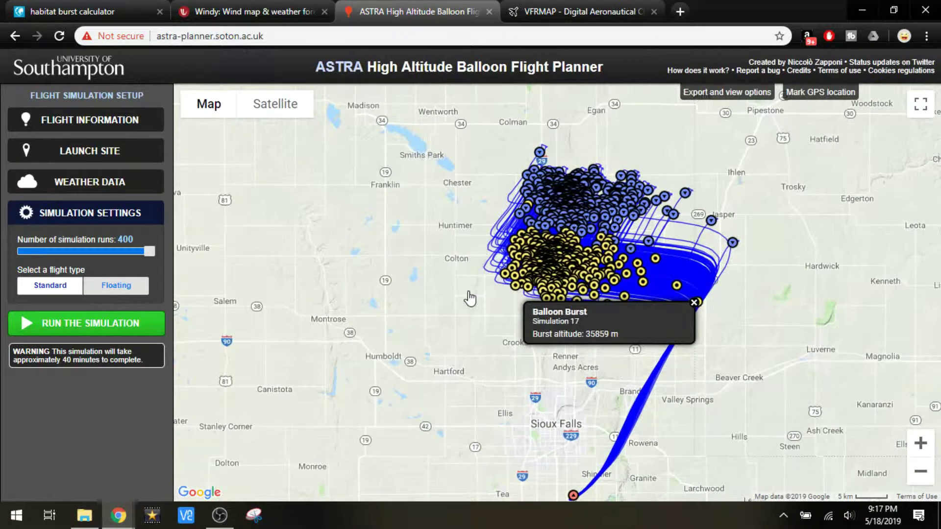
{"action": "left_click", "coordinate": [605, 204]}
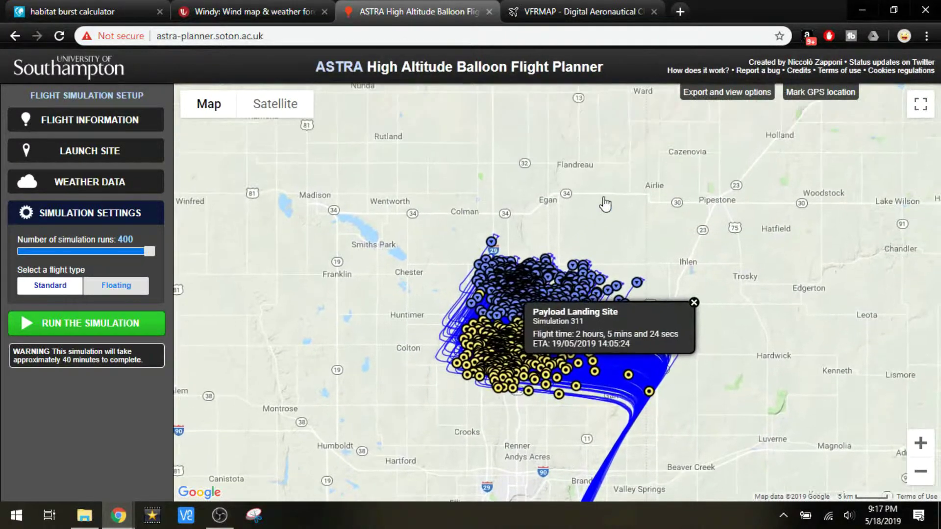
{"action": "left_click", "coordinate": [694, 302]}
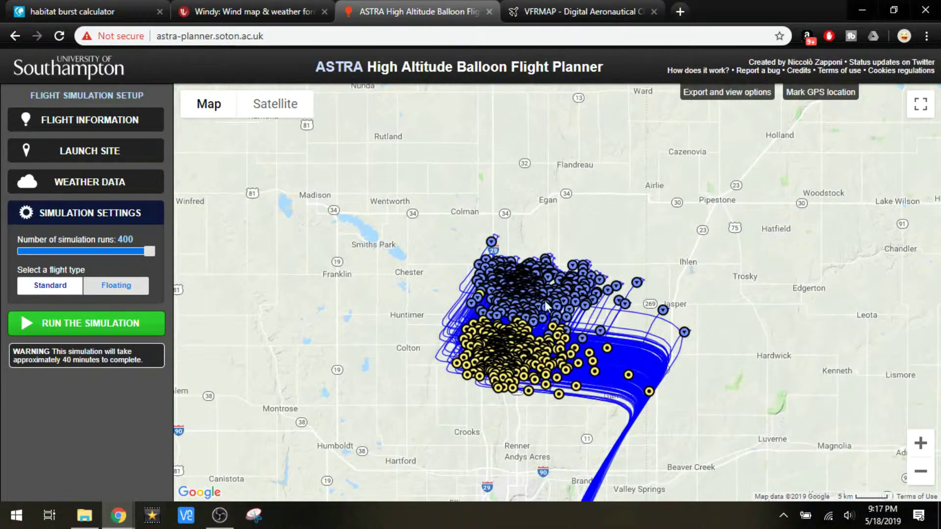
{"action": "scroll", "coordinate": [546, 306], "scroll_direction": "up", "scroll_amount": 2}
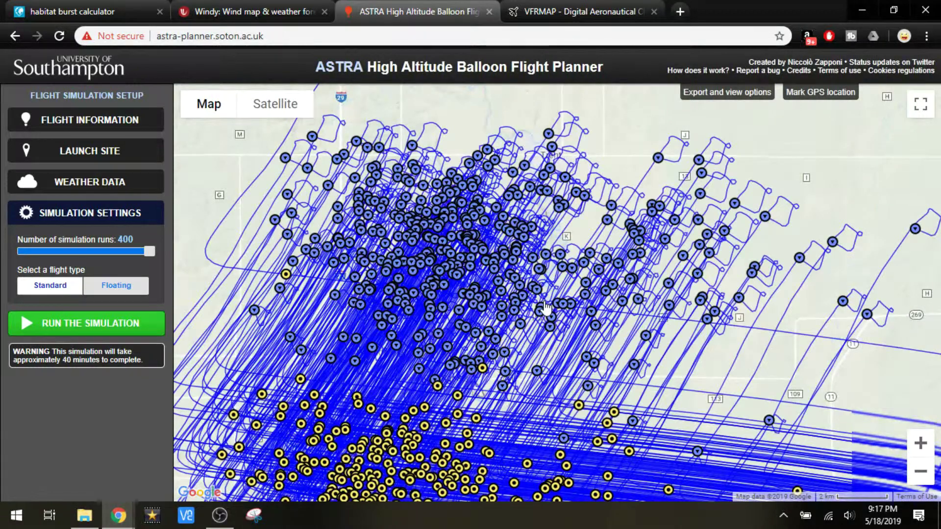
{"action": "scroll", "coordinate": [546, 307], "scroll_direction": "down", "scroll_amount": 1}
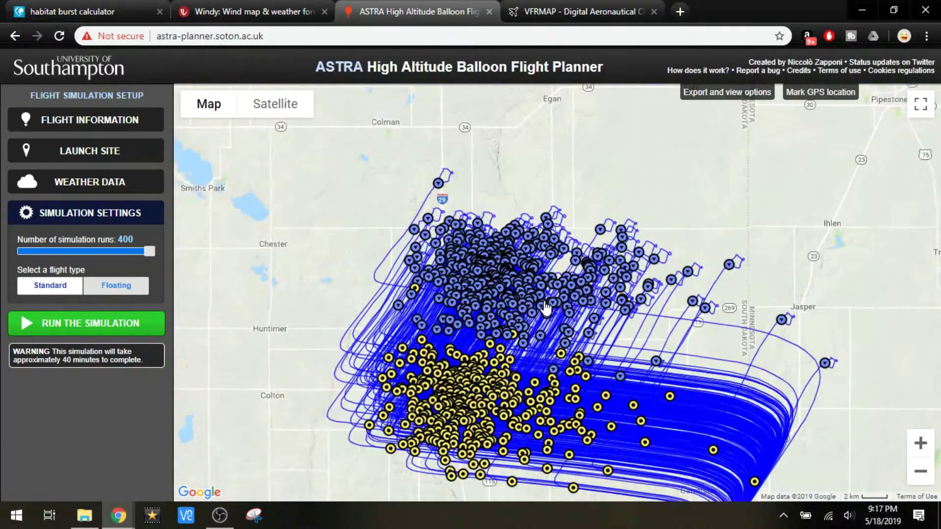
{"action": "left_click_drag", "start_coordinate": [693, 273], "coordinate": [690, 177]}
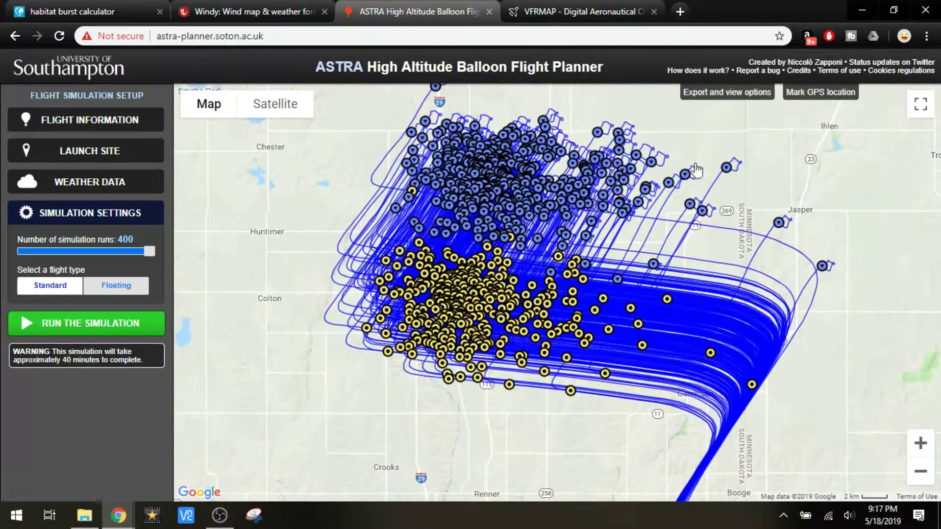
Show the landing site heat map instead of the flight paths and centre it in view
{"action": "left_click", "coordinate": [752, 96]}
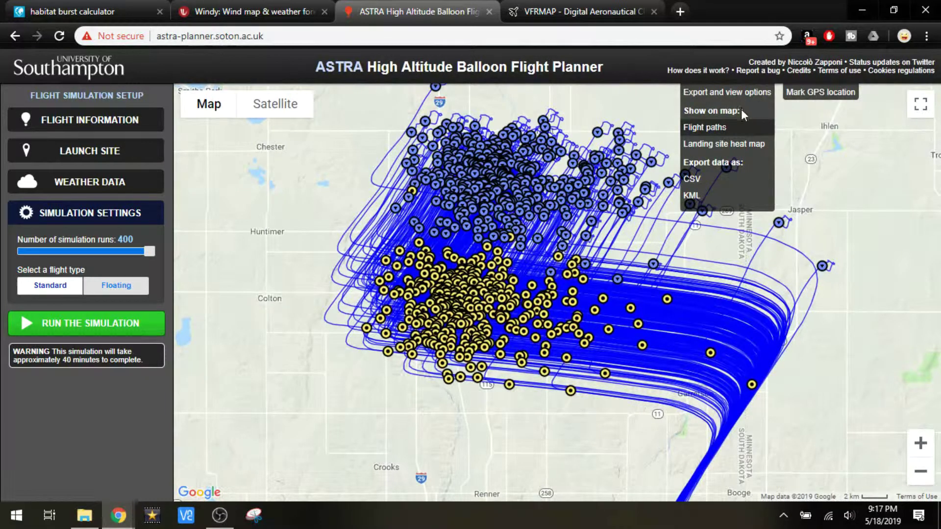
{"action": "left_click", "coordinate": [711, 146]}
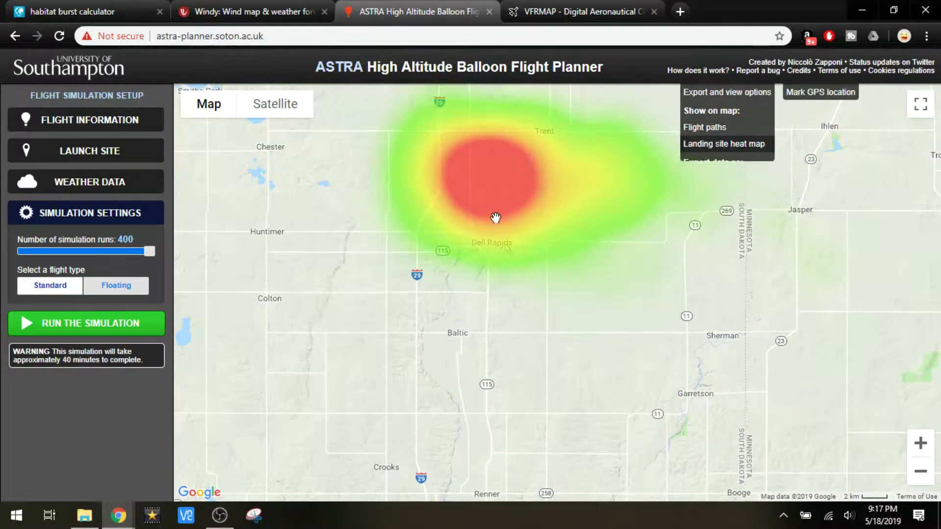
{"action": "left_click_drag", "start_coordinate": [578, 240], "coordinate": [617, 298]}
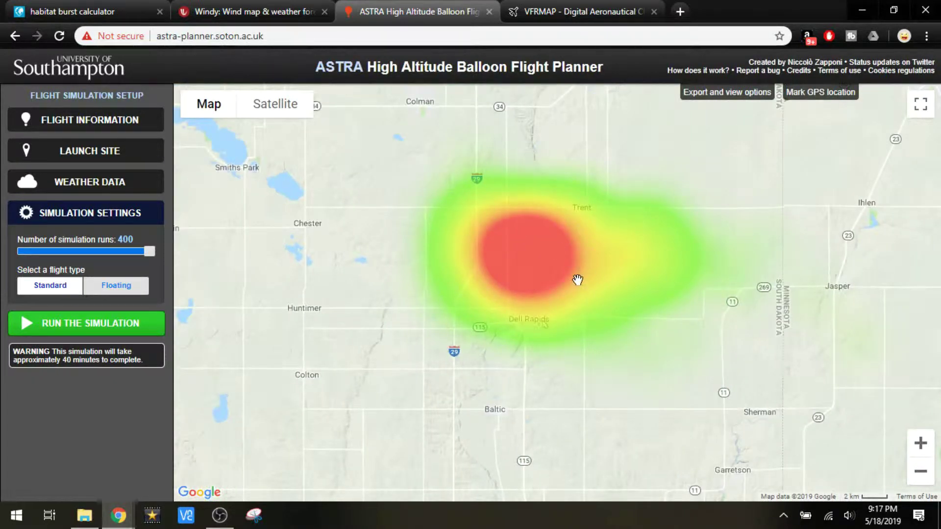
Switch to VFRMAP and examine the airspace around the predicted landing area near Trent and Dell Rapids, and down to Sioux Falls
{"action": "left_click", "coordinate": [580, 18]}
{"action": "left_click_drag", "start_coordinate": [443, 121], "coordinate": [447, 319]}
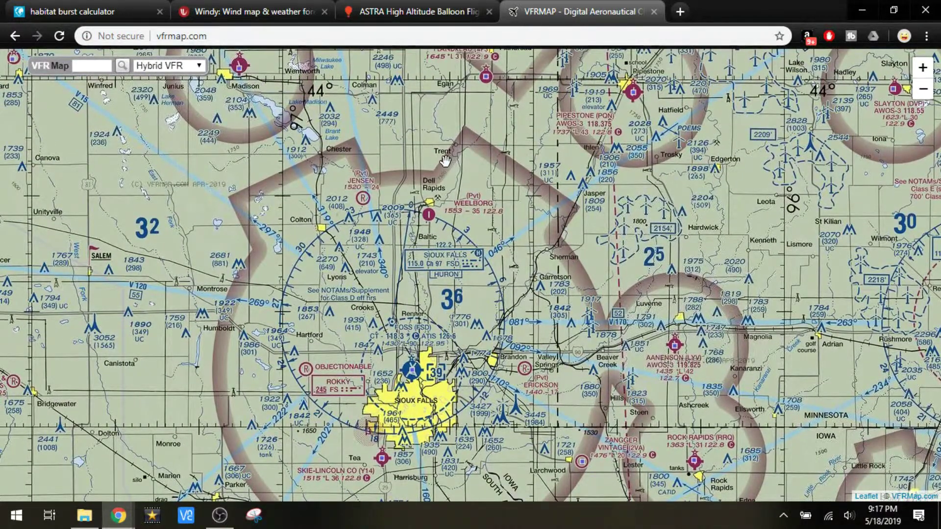
{"action": "scroll", "coordinate": [445, 162], "scroll_direction": "up", "scroll_amount": 1}
{"action": "scroll", "coordinate": [445, 160], "scroll_direction": "up", "scroll_amount": 1}
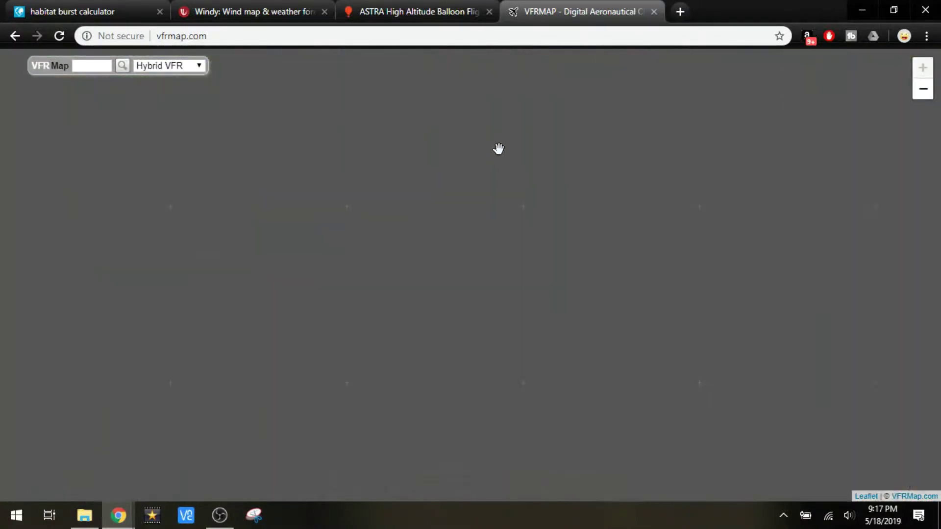
{"action": "scroll", "coordinate": [497, 149], "scroll_direction": "down", "scroll_amount": 1}
{"action": "scroll", "coordinate": [497, 149], "scroll_direction": "down", "scroll_amount": 1}
{"action": "scroll", "coordinate": [497, 148], "scroll_direction": "up", "scroll_amount": 1}
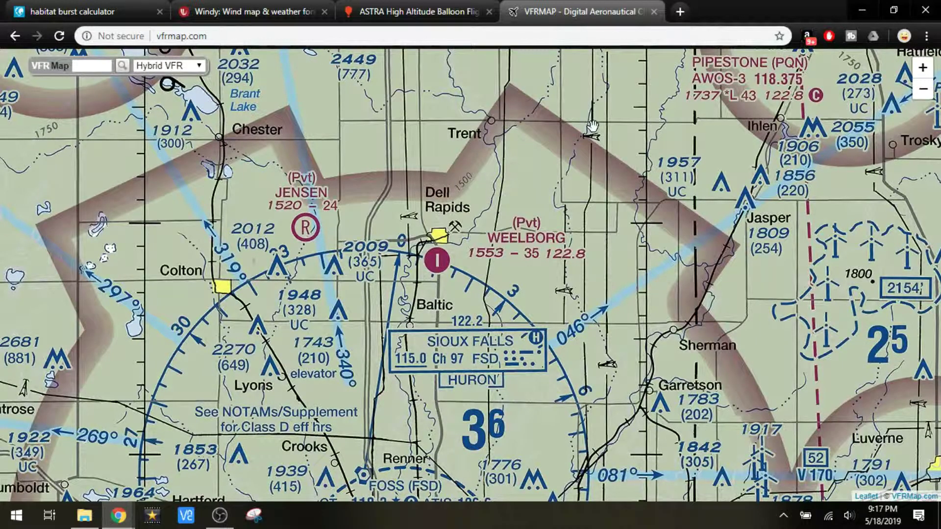
{"action": "scroll", "coordinate": [592, 127], "scroll_direction": "down", "scroll_amount": 1}
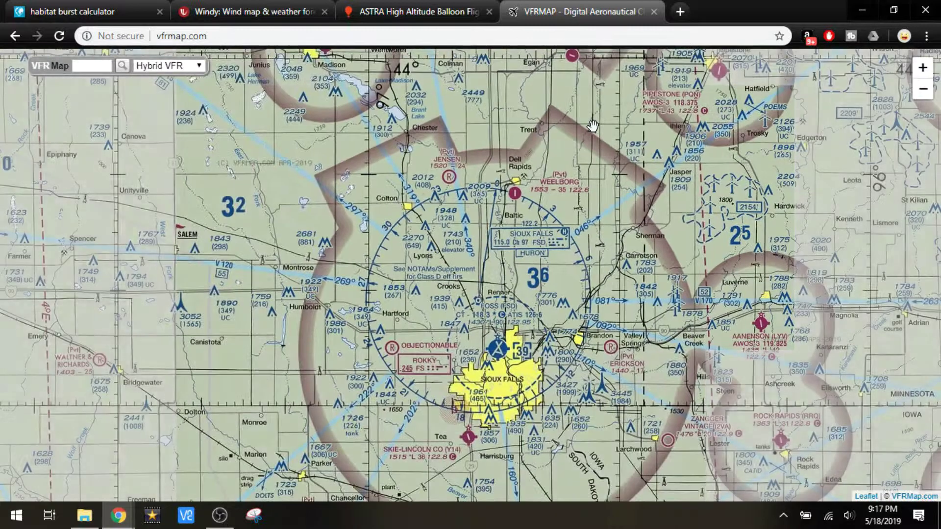
{"action": "left_click_drag", "start_coordinate": [565, 287], "coordinate": [523, 204]}
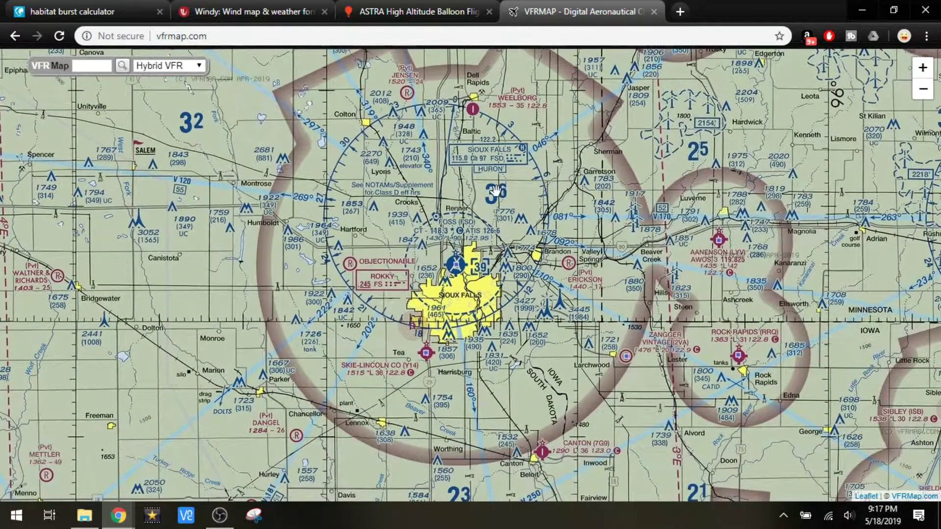
Return to the ASTRA planner and export the simulation data as CSV
{"action": "left_click", "coordinate": [370, 12]}
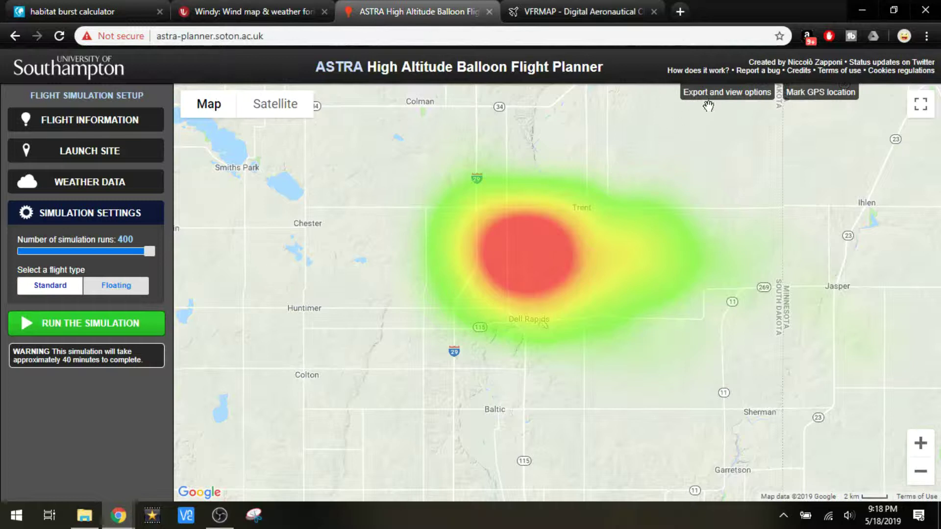
{"action": "mouse_move", "coordinate": [719, 97]}
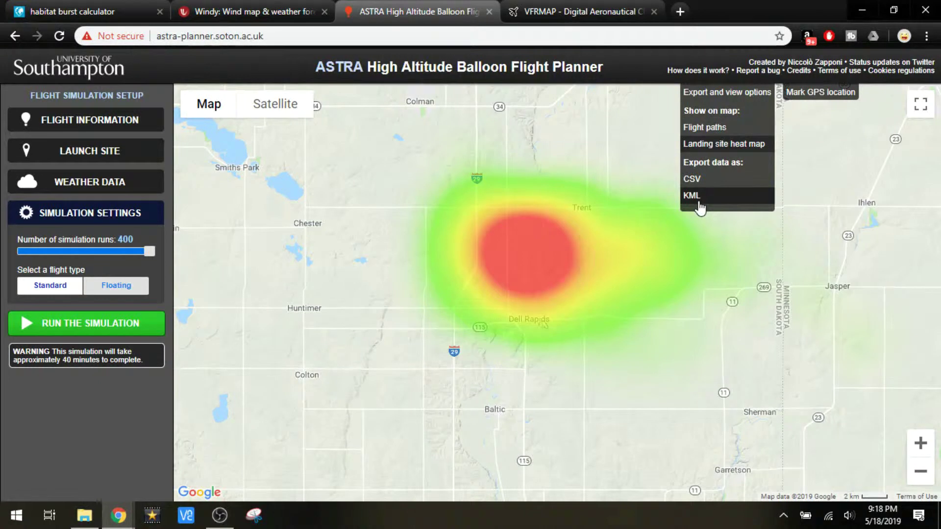
{"action": "mouse_move", "coordinate": [749, 97]}
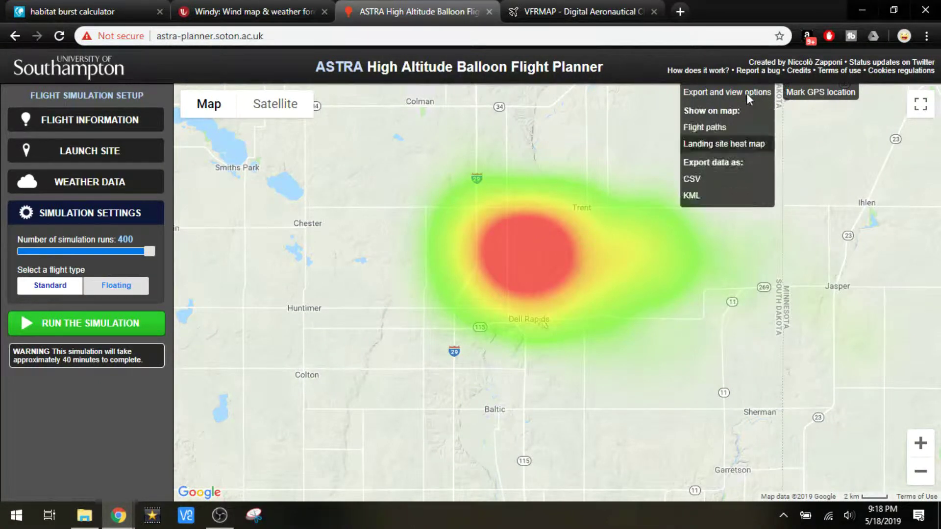
{"action": "left_click", "coordinate": [693, 182]}
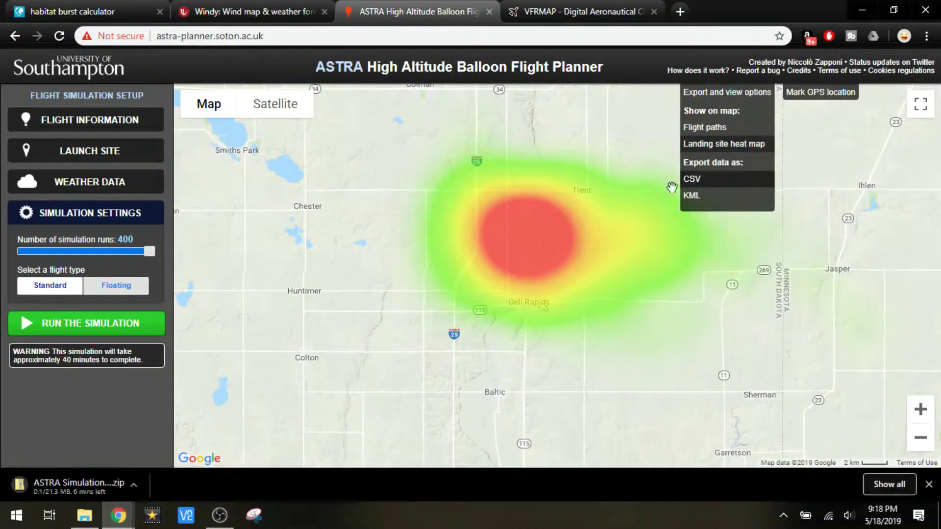
Open the ASTRA Simulation Results file from the downloaded zip in Excel and look through its time, position and altitude rows
{"action": "left_click", "coordinate": [89, 486]}
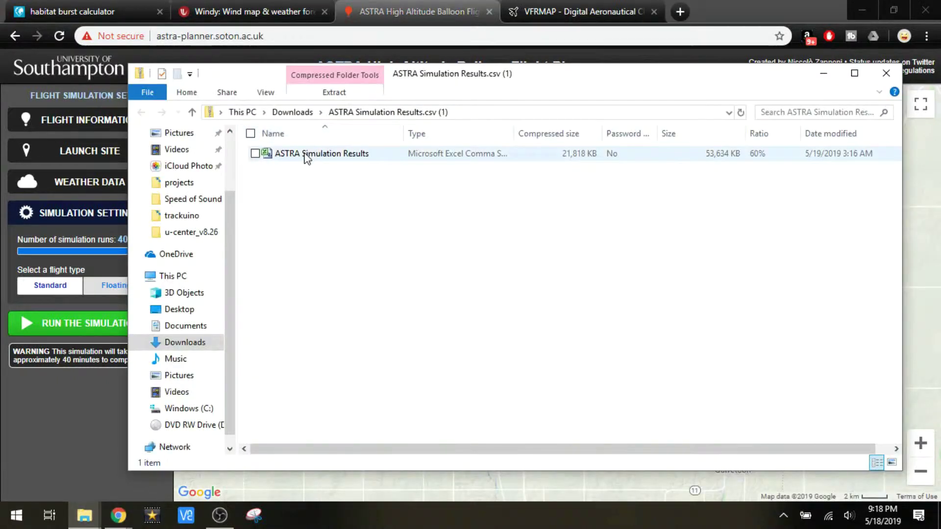
{"action": "left_click", "coordinate": [303, 153]}
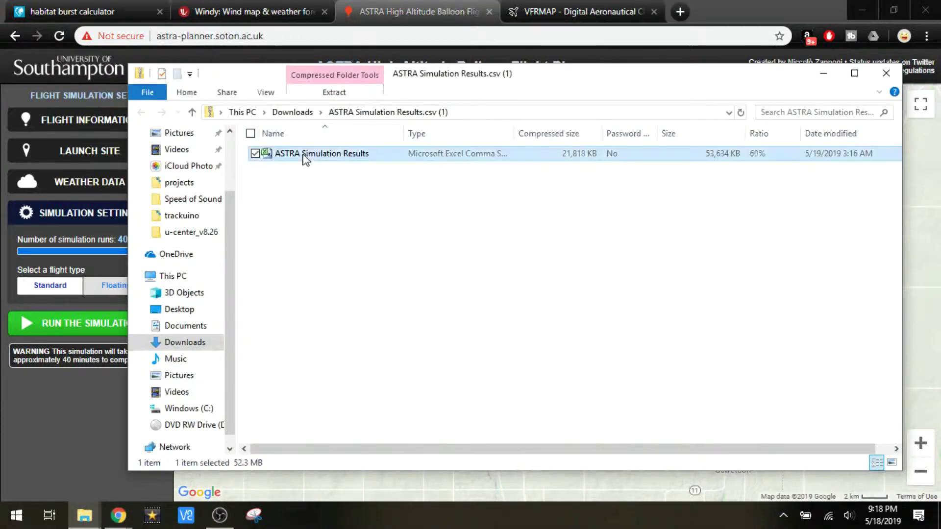
{"action": "double_click", "coordinate": [303, 154]}
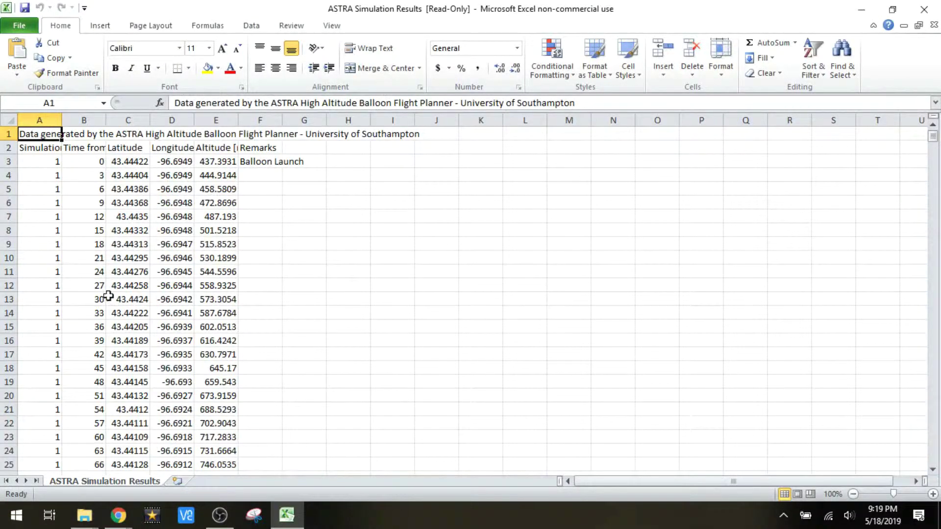
{"action": "scroll", "coordinate": [228, 301], "scroll_direction": "down", "scroll_amount": 9}
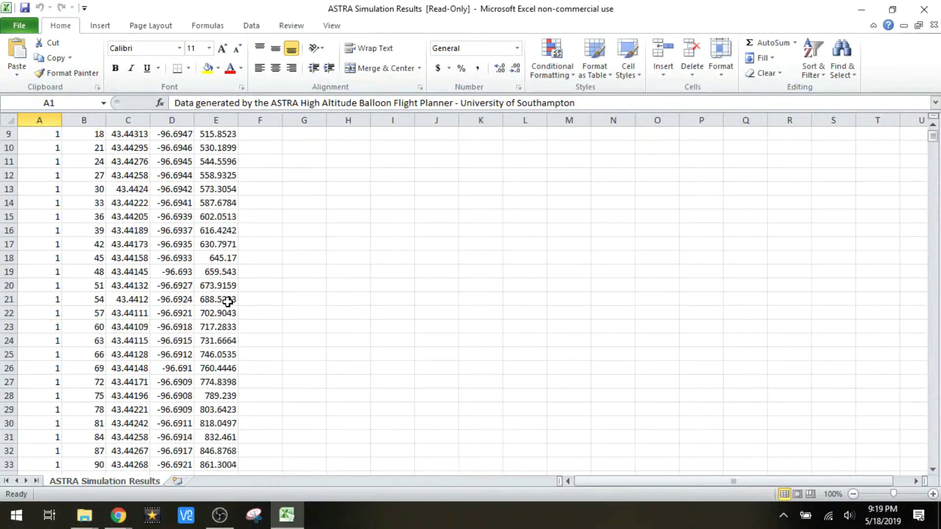
{"action": "scroll", "coordinate": [228, 301], "scroll_direction": "down", "scroll_amount": 8}
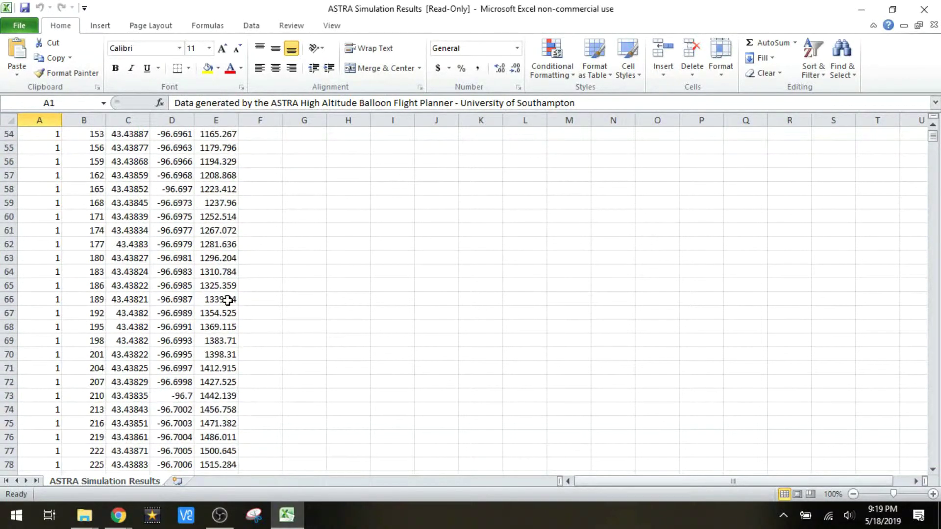
Examine the altitude values from the balloon launch row far down the results, then minimise Excel and close the zip folder window
{"action": "scroll", "coordinate": [228, 301], "scroll_direction": "up", "scroll_amount": 18}
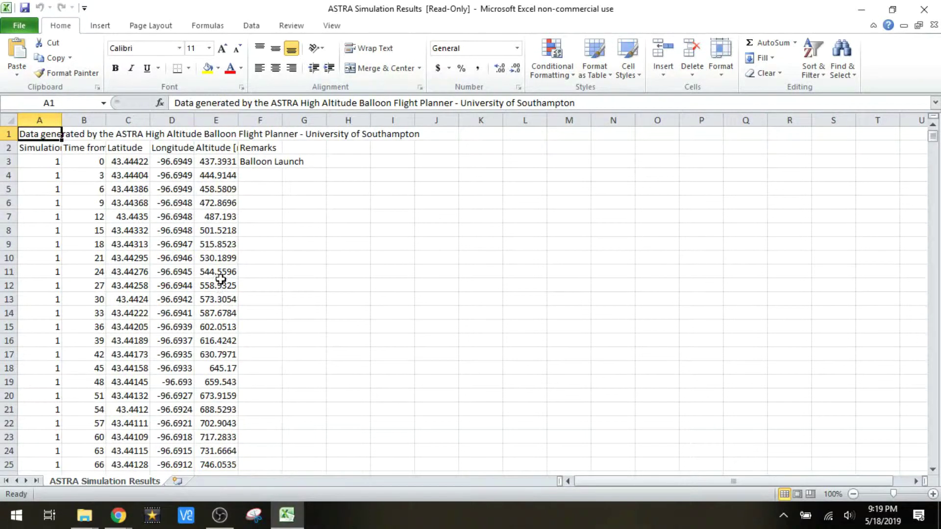
{"action": "left_click", "coordinate": [219, 299]}
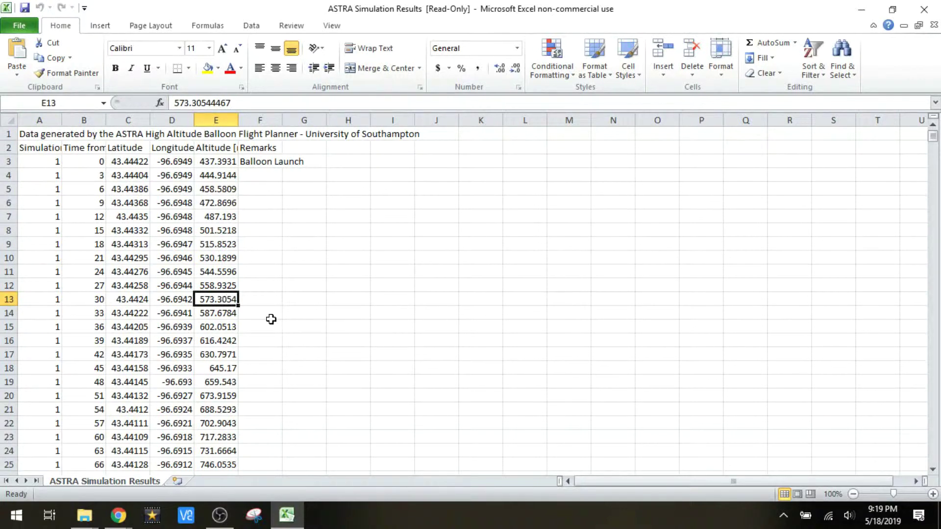
{"action": "scroll", "coordinate": [271, 319], "scroll_direction": "down", "scroll_amount": 18}
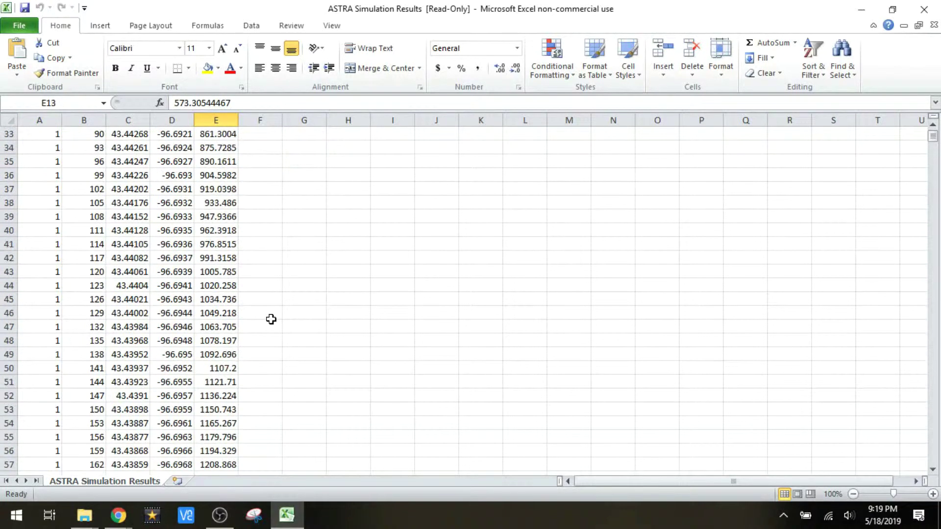
{"action": "left_click", "coordinate": [215, 398]}
{"action": "scroll", "coordinate": [215, 397], "scroll_direction": "down", "scroll_amount": 3}
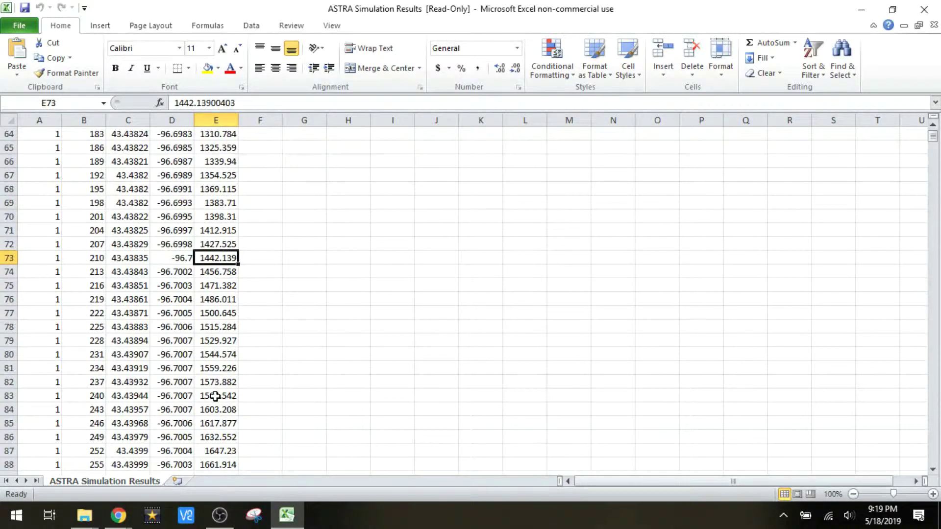
{"action": "scroll", "coordinate": [215, 397], "scroll_direction": "down", "scroll_amount": 10}
{"action": "scroll", "coordinate": [215, 397], "scroll_direction": "down", "scroll_amount": 20}
{"action": "scroll", "coordinate": [217, 382], "scroll_direction": "down", "scroll_amount": 20}
{"action": "scroll", "coordinate": [217, 371], "scroll_direction": "down", "scroll_amount": 20}
{"action": "scroll", "coordinate": [216, 369], "scroll_direction": "down", "scroll_amount": 20}
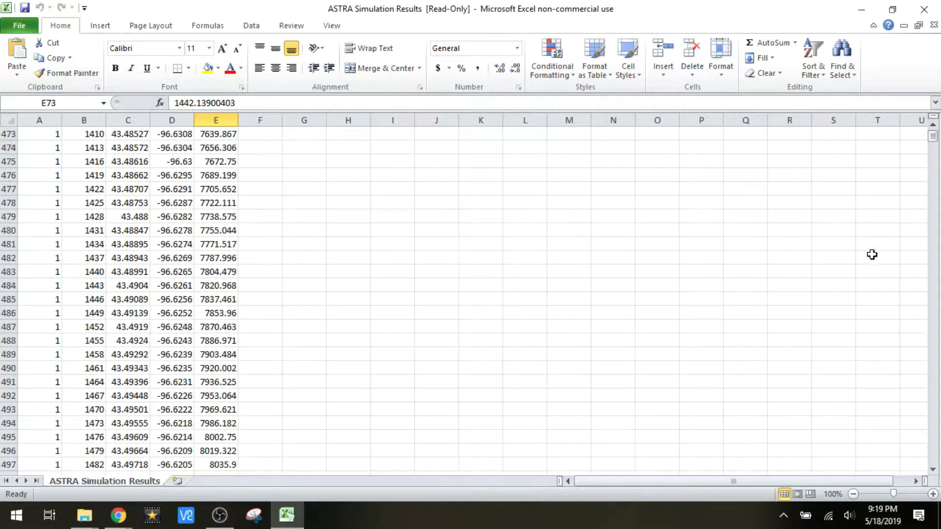
{"action": "left_click_drag", "start_coordinate": [933, 140], "coordinate": [898, 458]}
{"action": "left_click", "coordinate": [862, 9]}
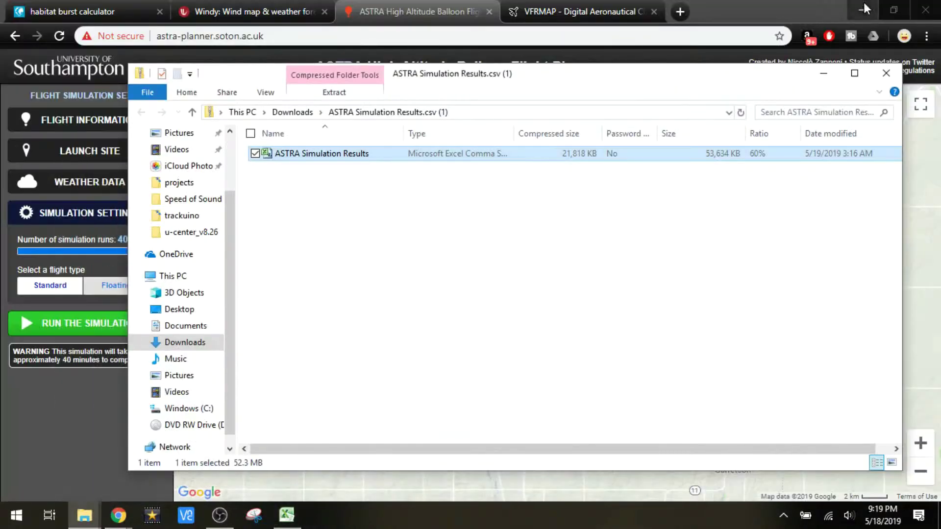
{"action": "left_click", "coordinate": [888, 74]}
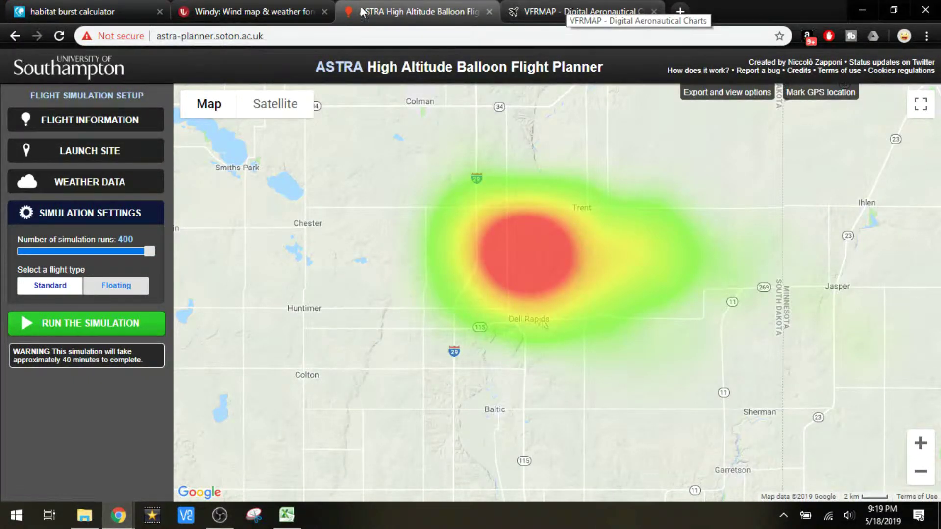
Revisit the Windy wind map and the habhub balloon burst calculator, and return to the ASTRA landing site heat map
{"action": "left_click", "coordinate": [247, 12]}
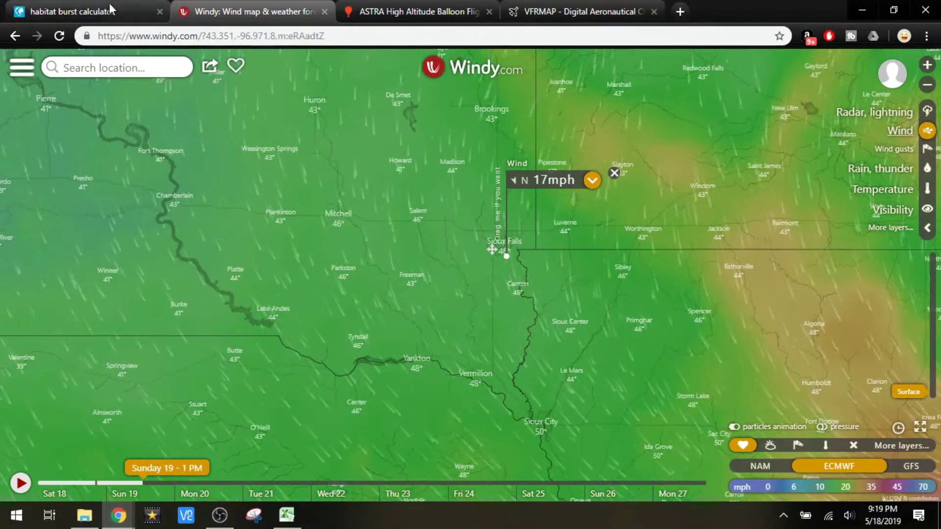
{"action": "left_click", "coordinate": [72, 10]}
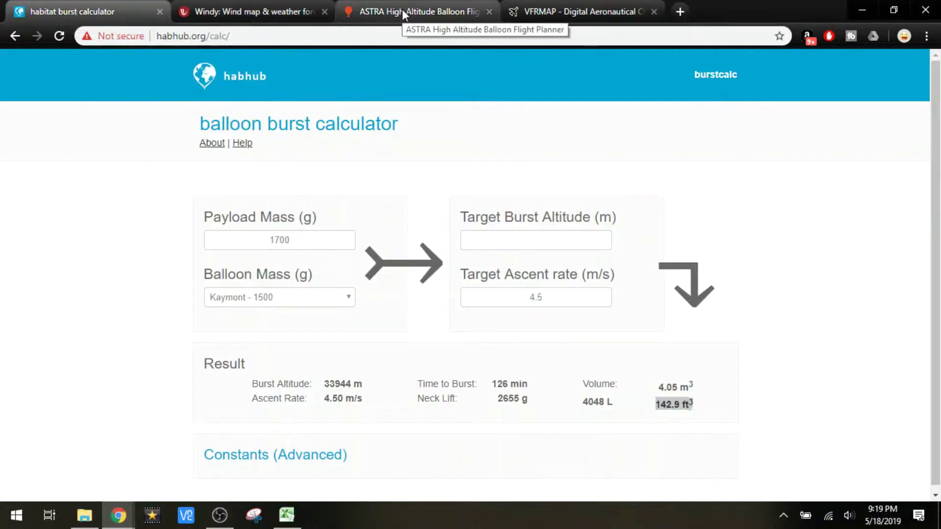
{"action": "left_click", "coordinate": [402, 11]}
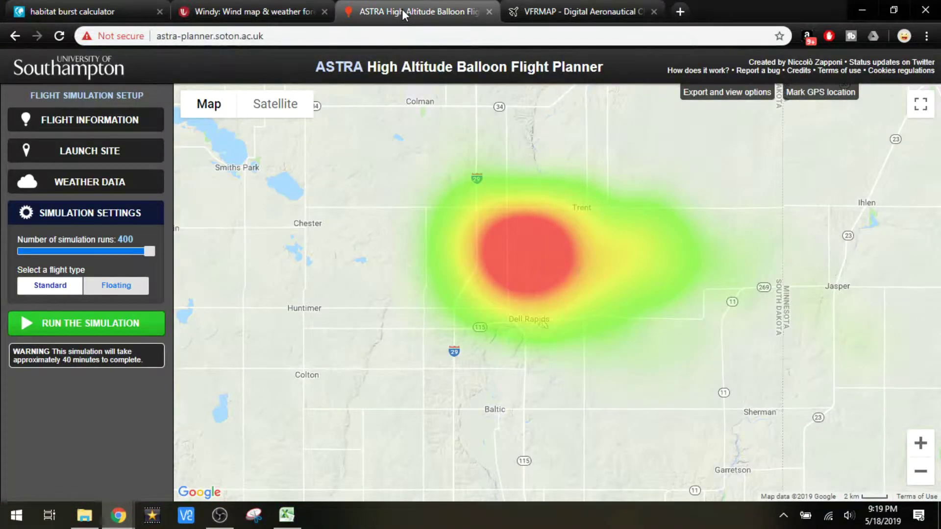